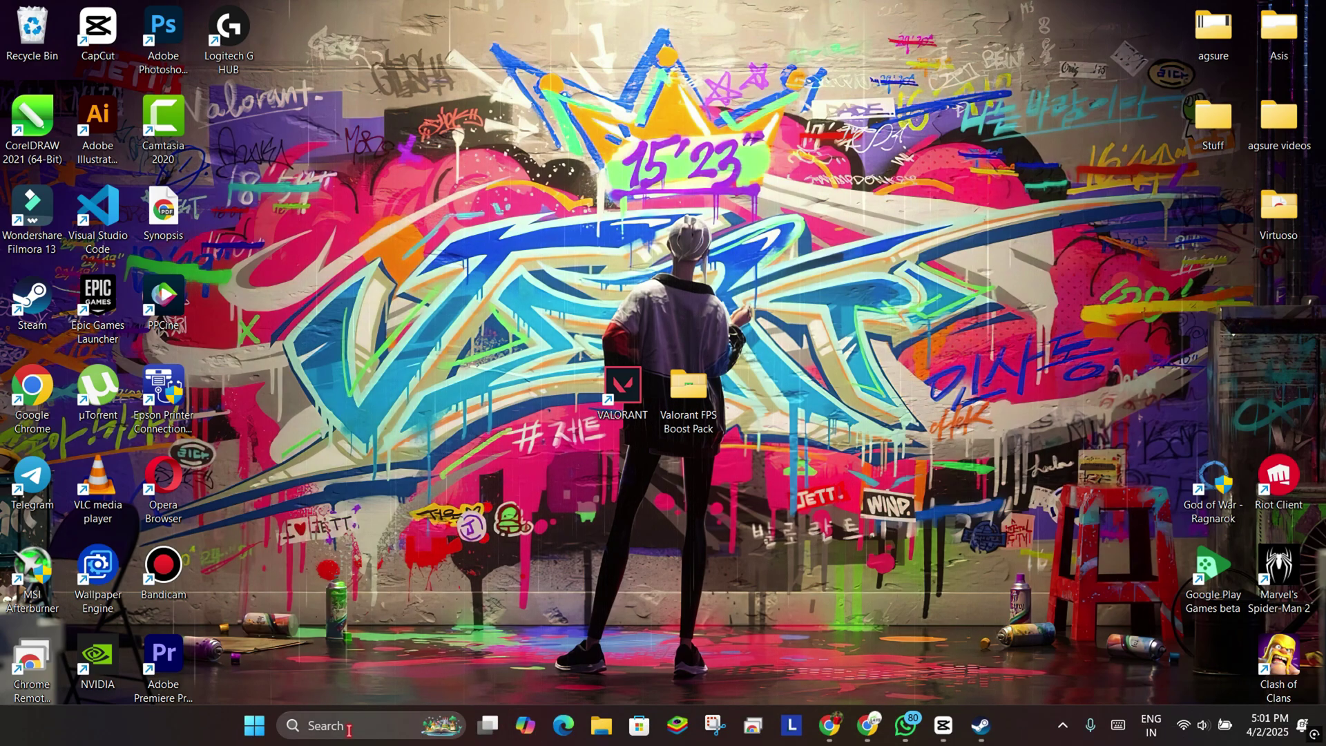
Step: Find System Protection via a 'resto' search and turn on protection for Local Disk (C:)
{"action": "left_click", "coordinate": [355, 721]}
{"action": "type", "text": "resto"}
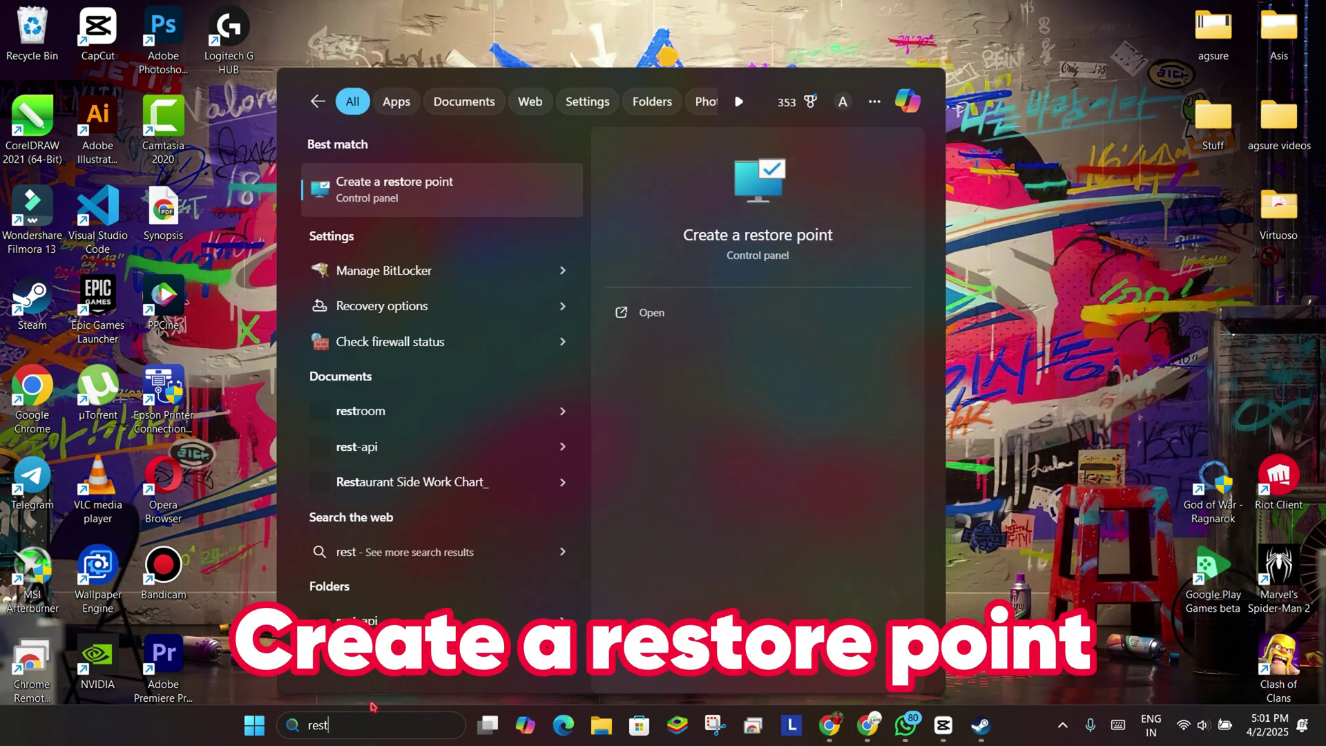
{"action": "left_click", "coordinate": [377, 199]}
{"action": "left_click_drag", "start_coordinate": [284, 36], "coordinate": [550, 133]}
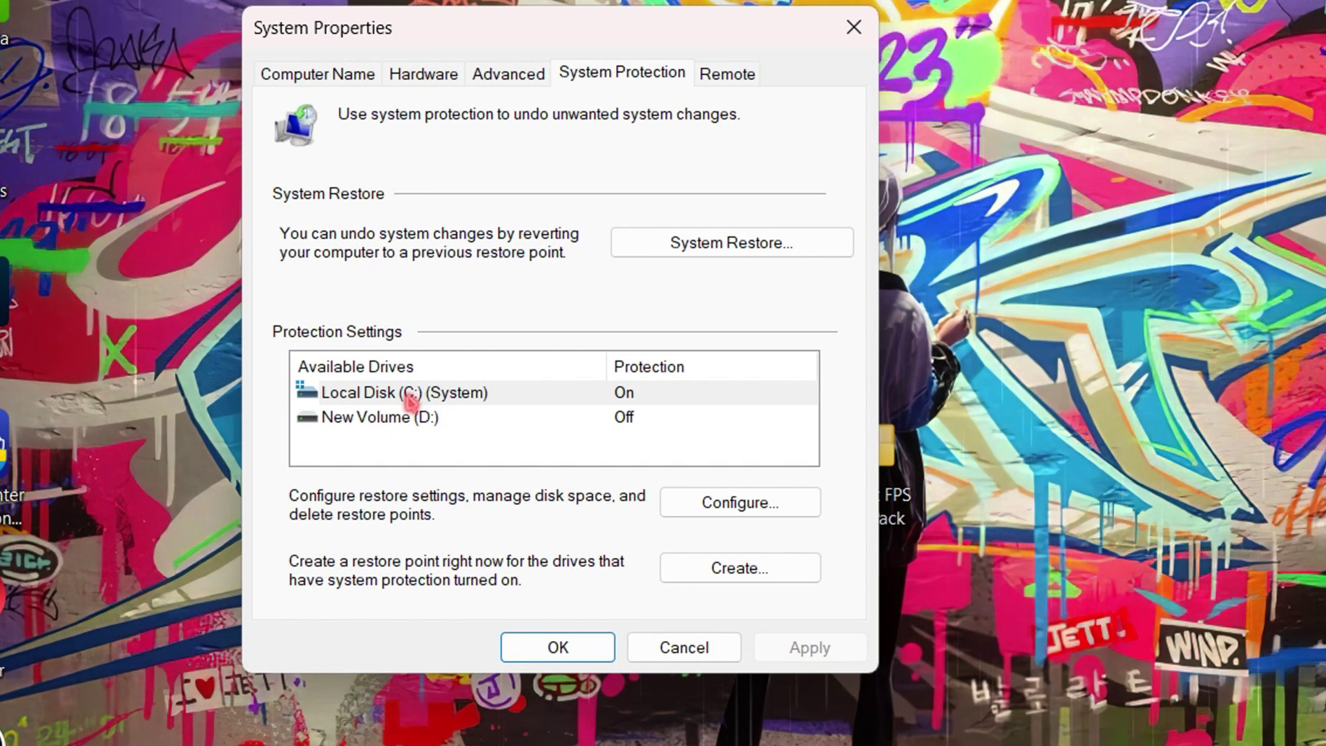
{"action": "left_click", "coordinate": [381, 343]}
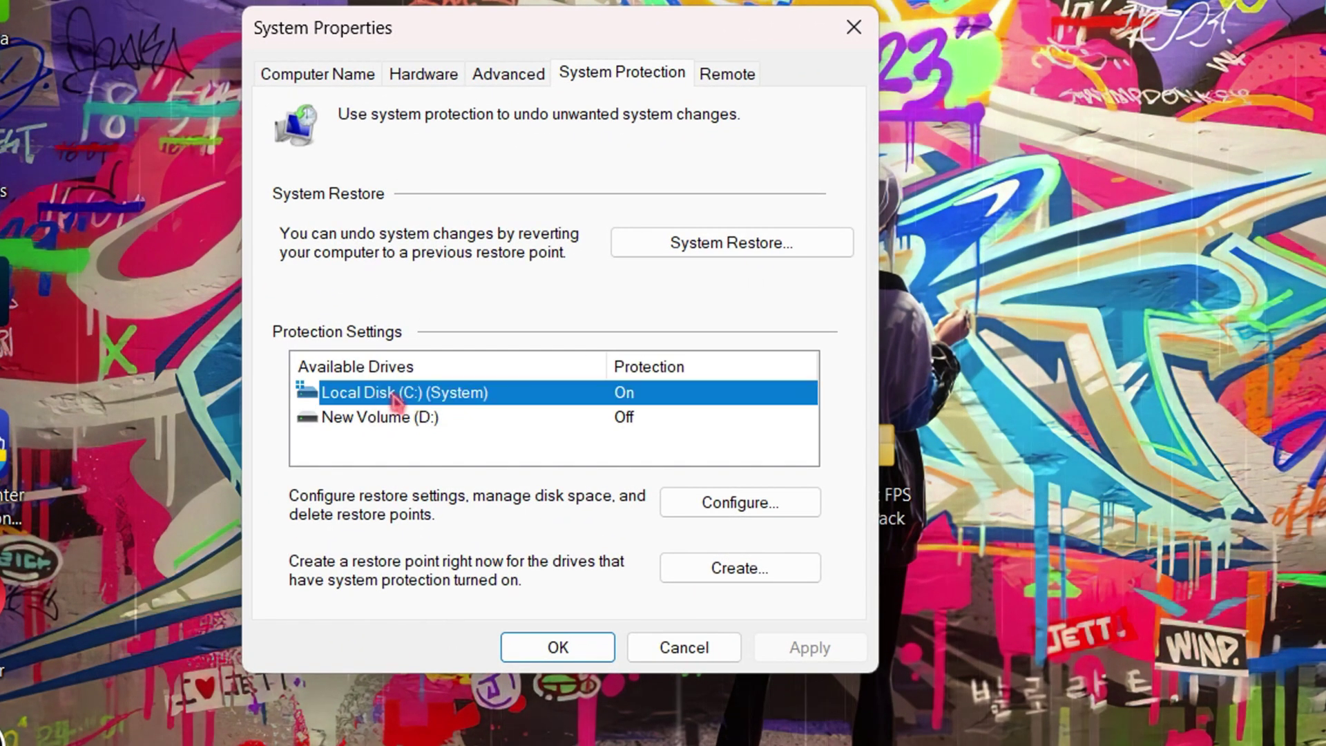
{"action": "left_click", "coordinate": [739, 506]}
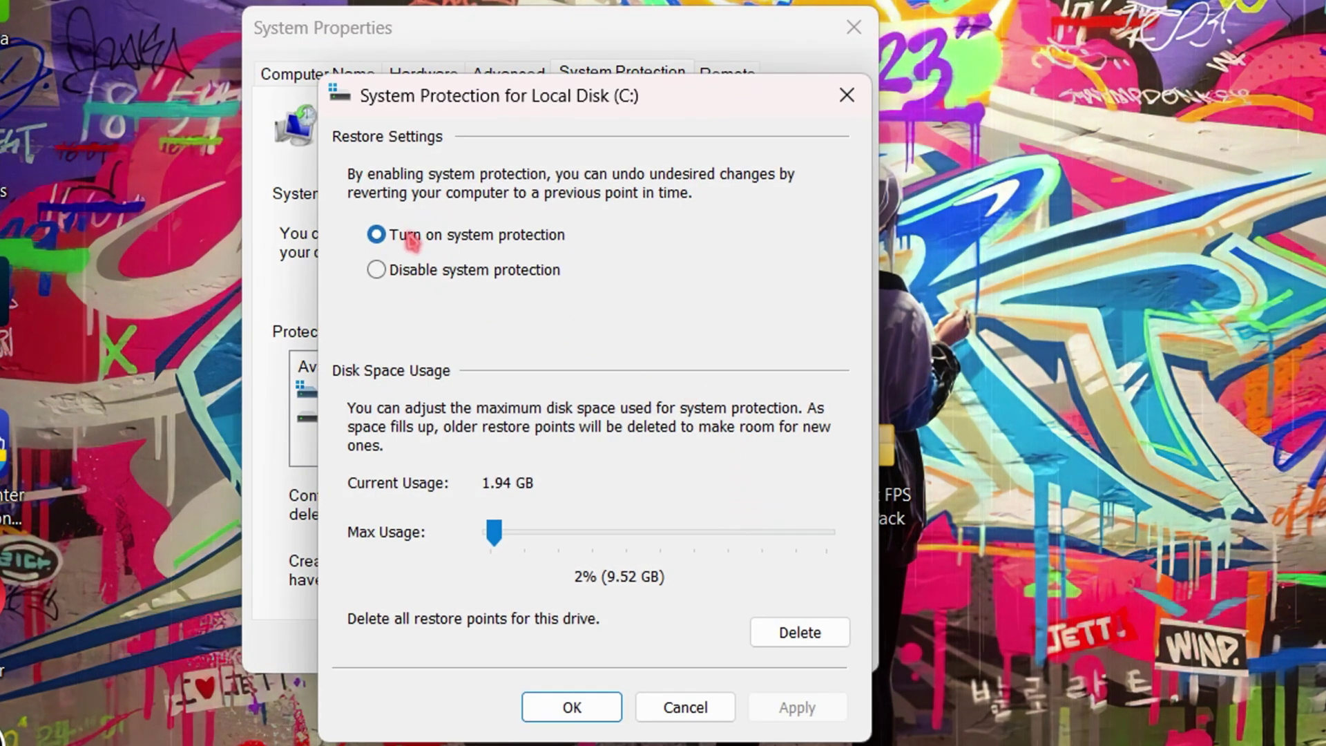
{"action": "left_click", "coordinate": [412, 240]}
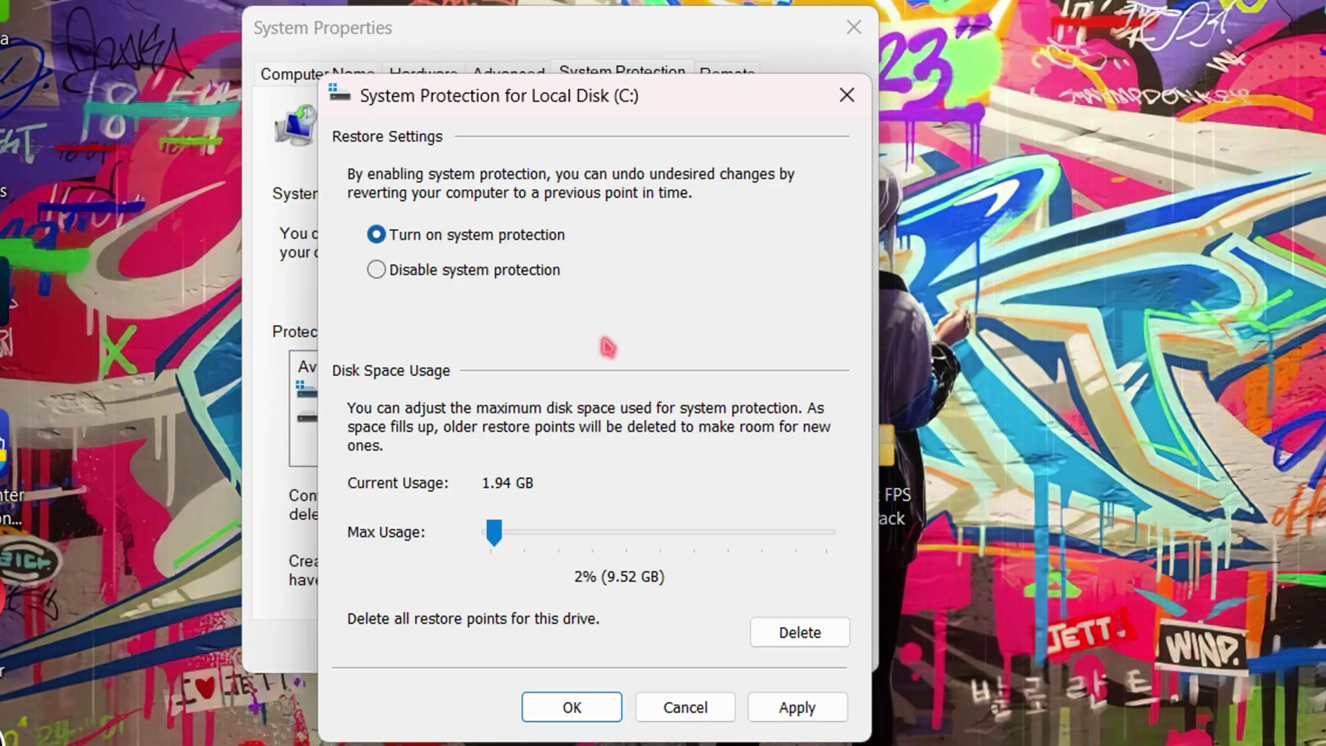
{"action": "left_click", "coordinate": [822, 709]}
{"action": "left_click", "coordinate": [589, 705]}
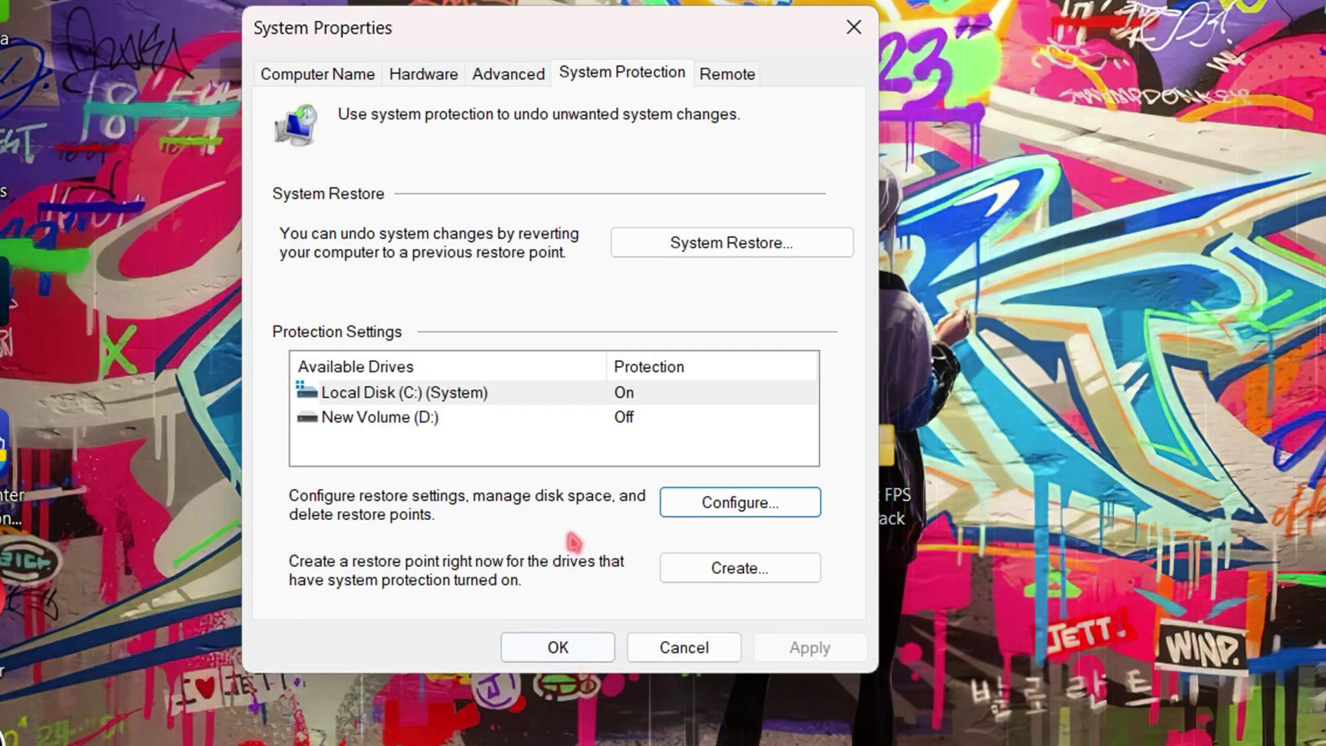
Step: Create a restore point described 'BAckup' and dismiss the success message
{"action": "left_click", "coordinate": [741, 568]}
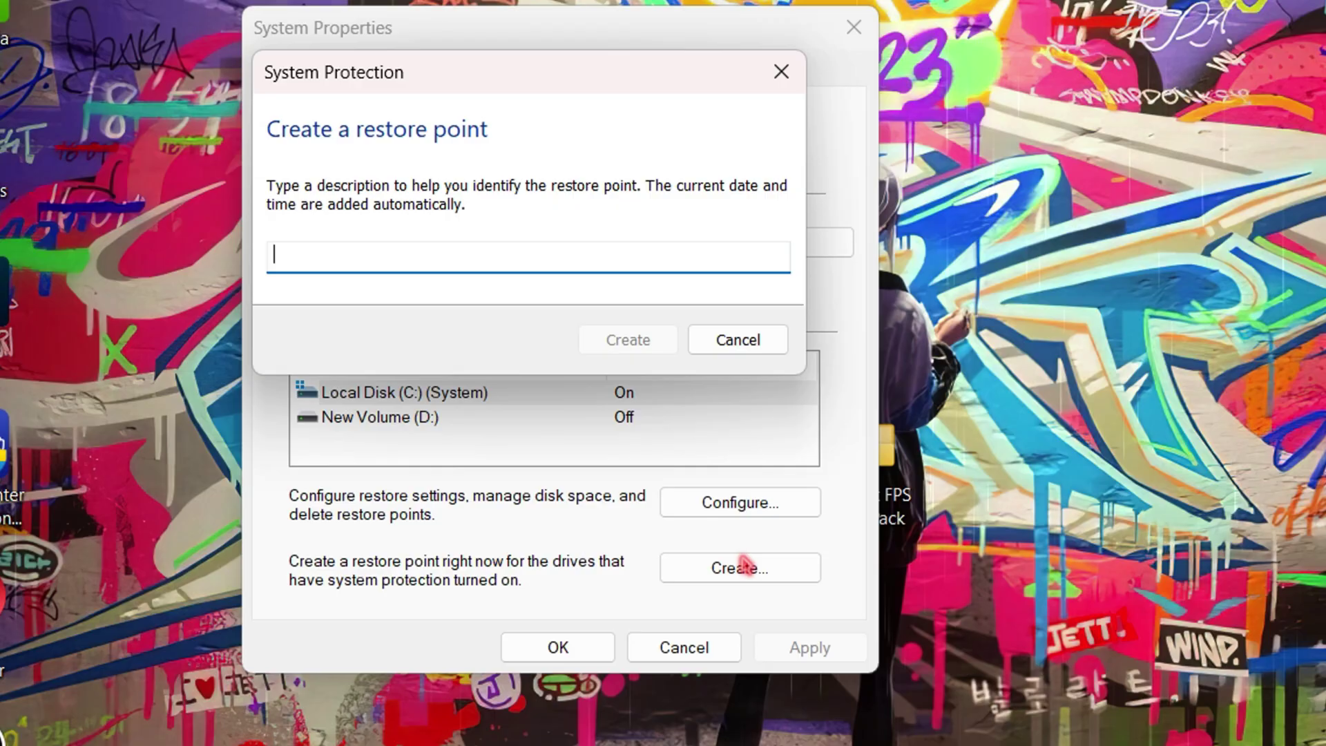
{"action": "type", "text": "BAckup"}
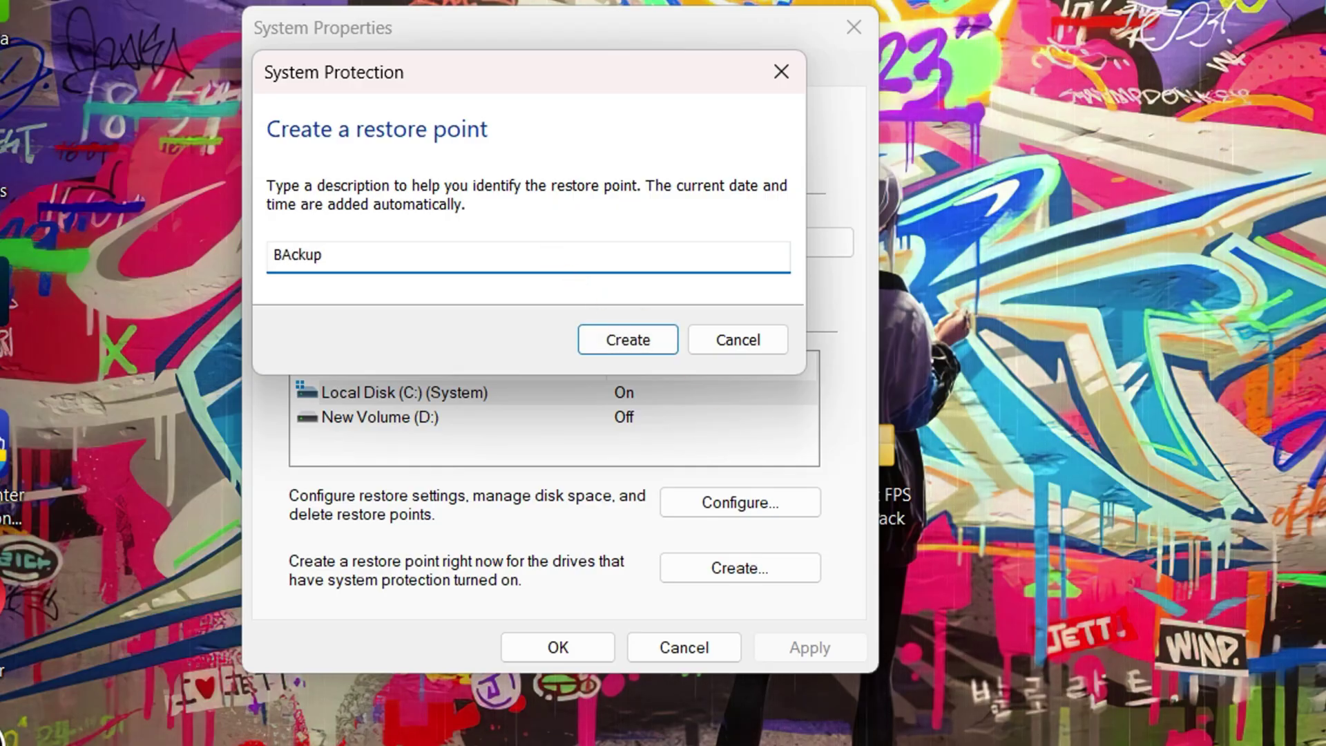
{"action": "left_click", "coordinate": [627, 341]}
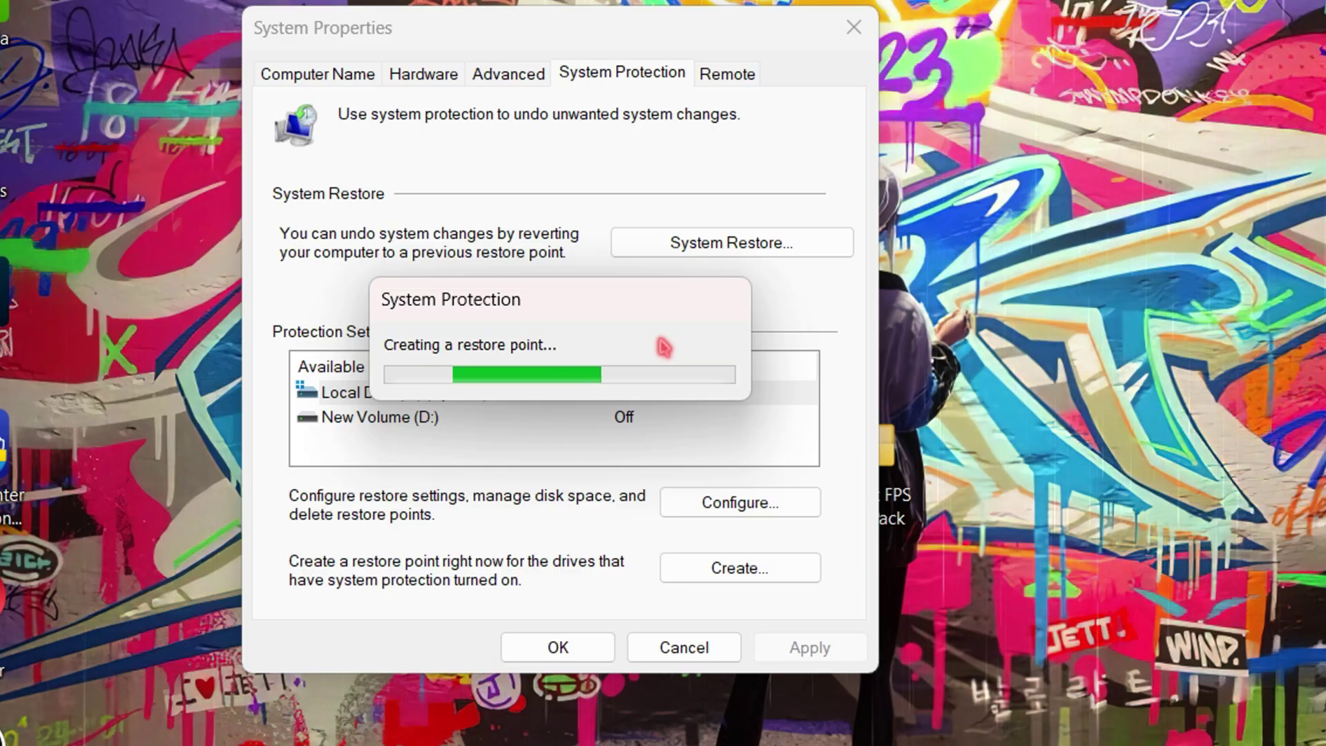
{"action": "left_click", "coordinate": [705, 363]}
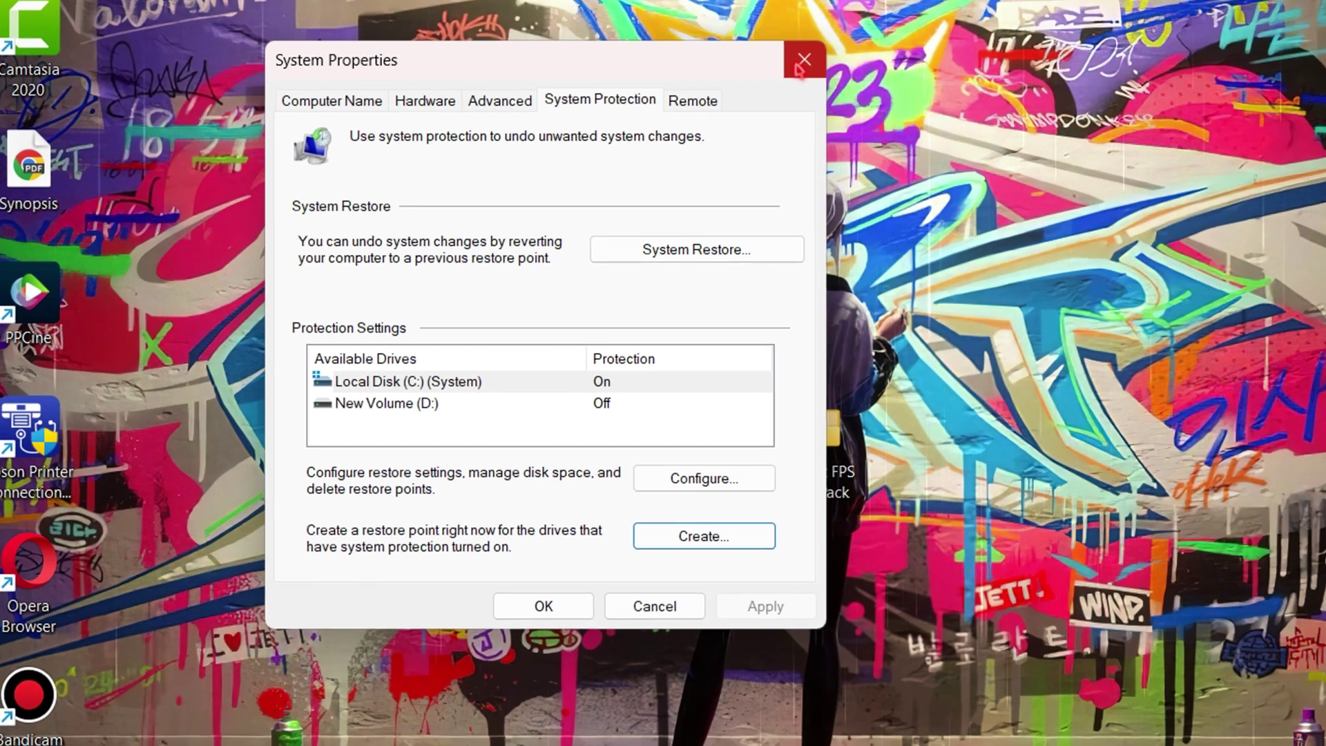
Step: Close System Properties and reach the Graphics settings from the Game Mode page
{"action": "left_click", "coordinate": [853, 27]}
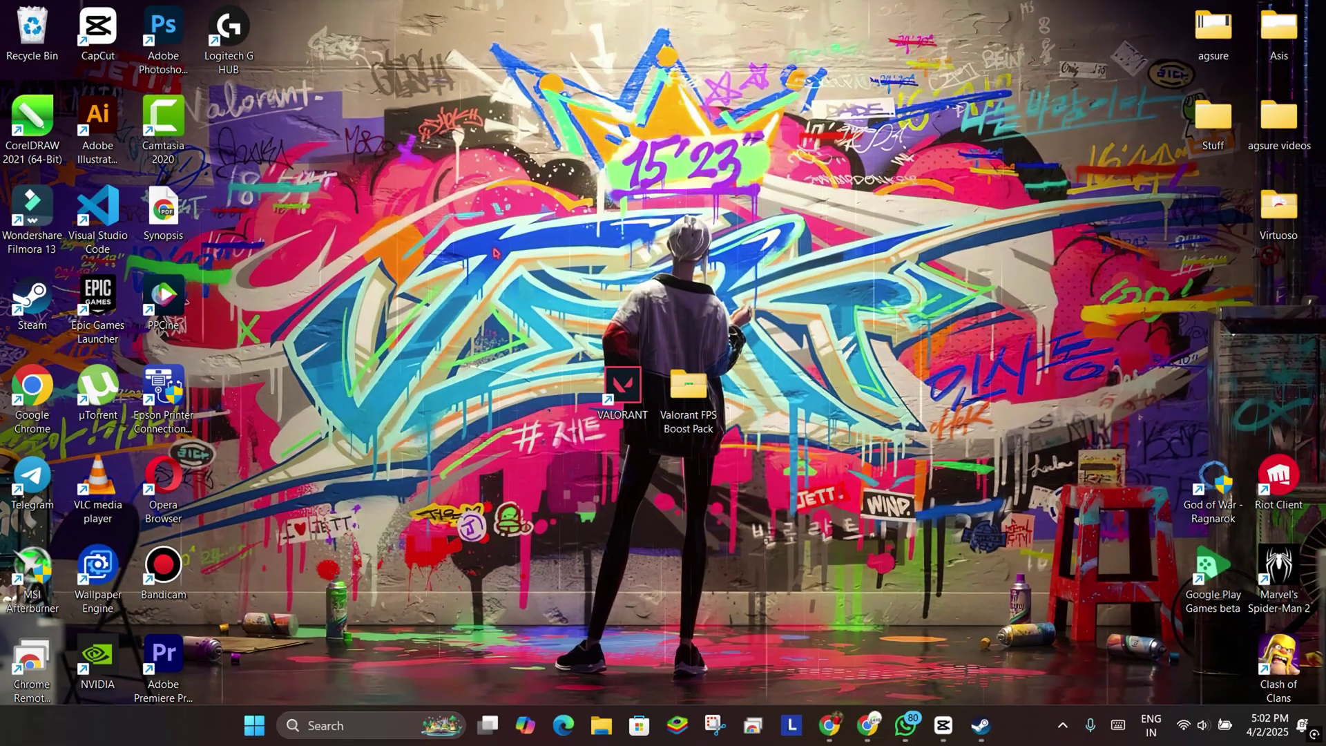
{"action": "right_click", "coordinate": [495, 252]}
{"action": "left_click", "coordinate": [517, 332]}
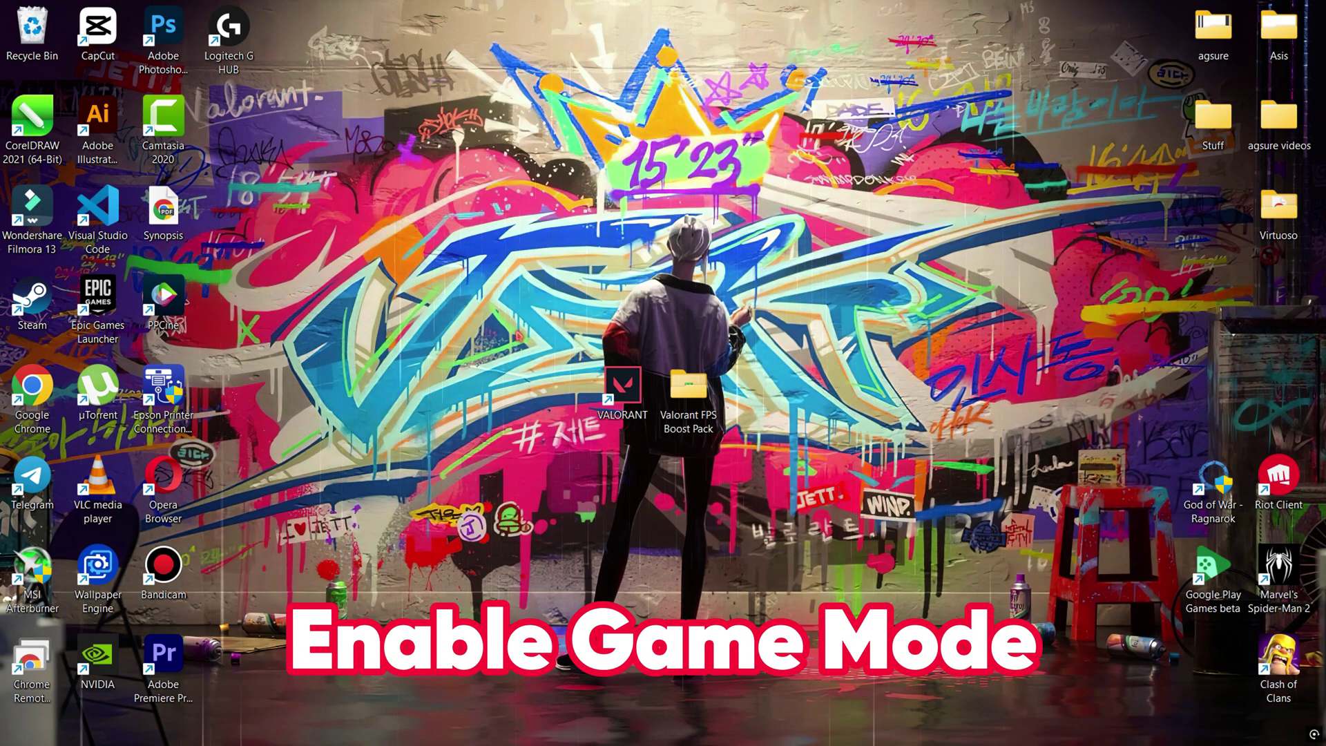
{"action": "key", "text": "super"}
{"action": "type", "text": "game mode"}
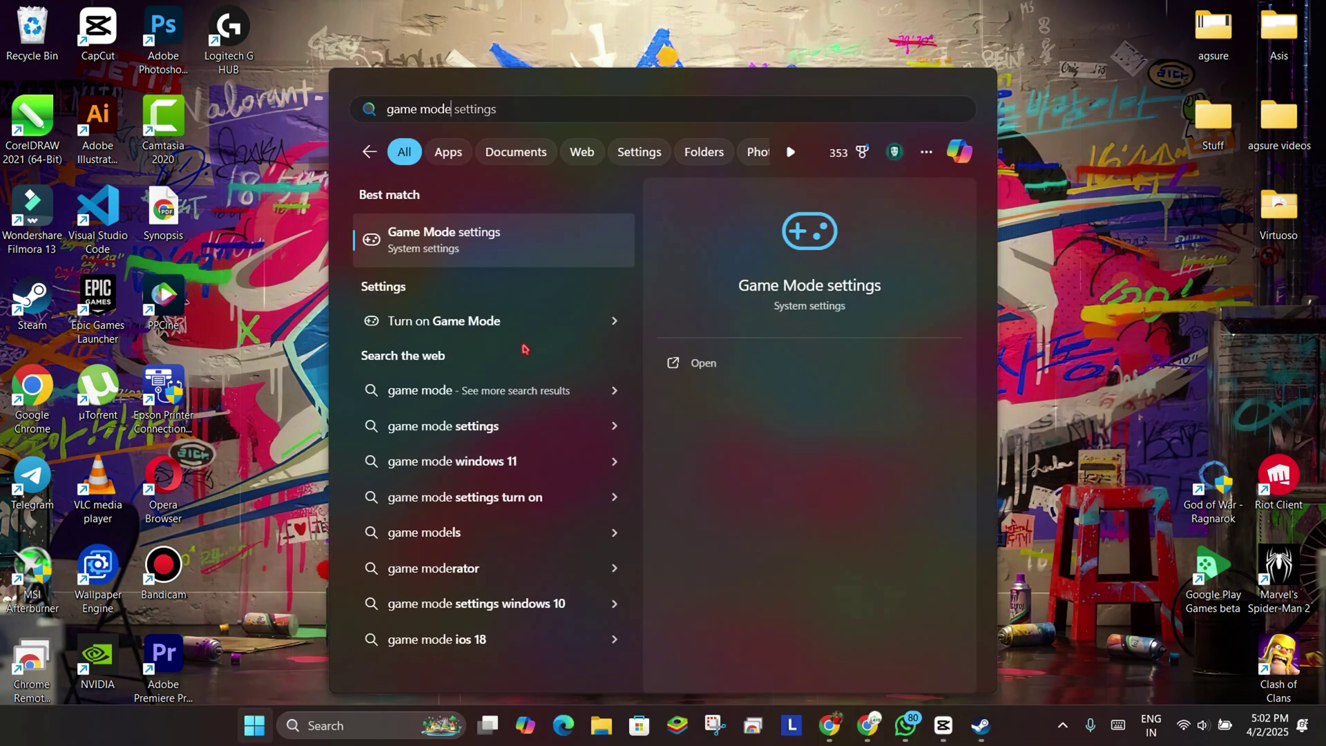
{"action": "left_click", "coordinate": [521, 249]}
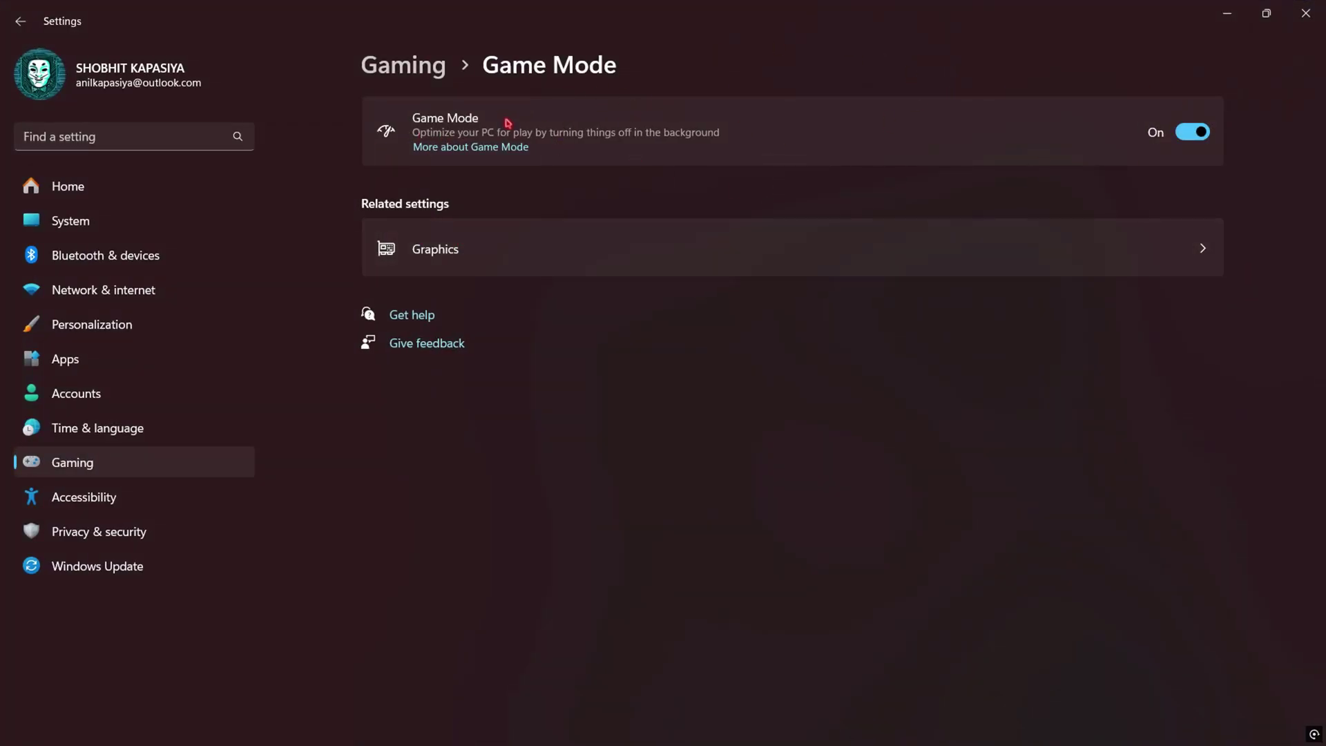
{"action": "left_click", "coordinate": [456, 265]}
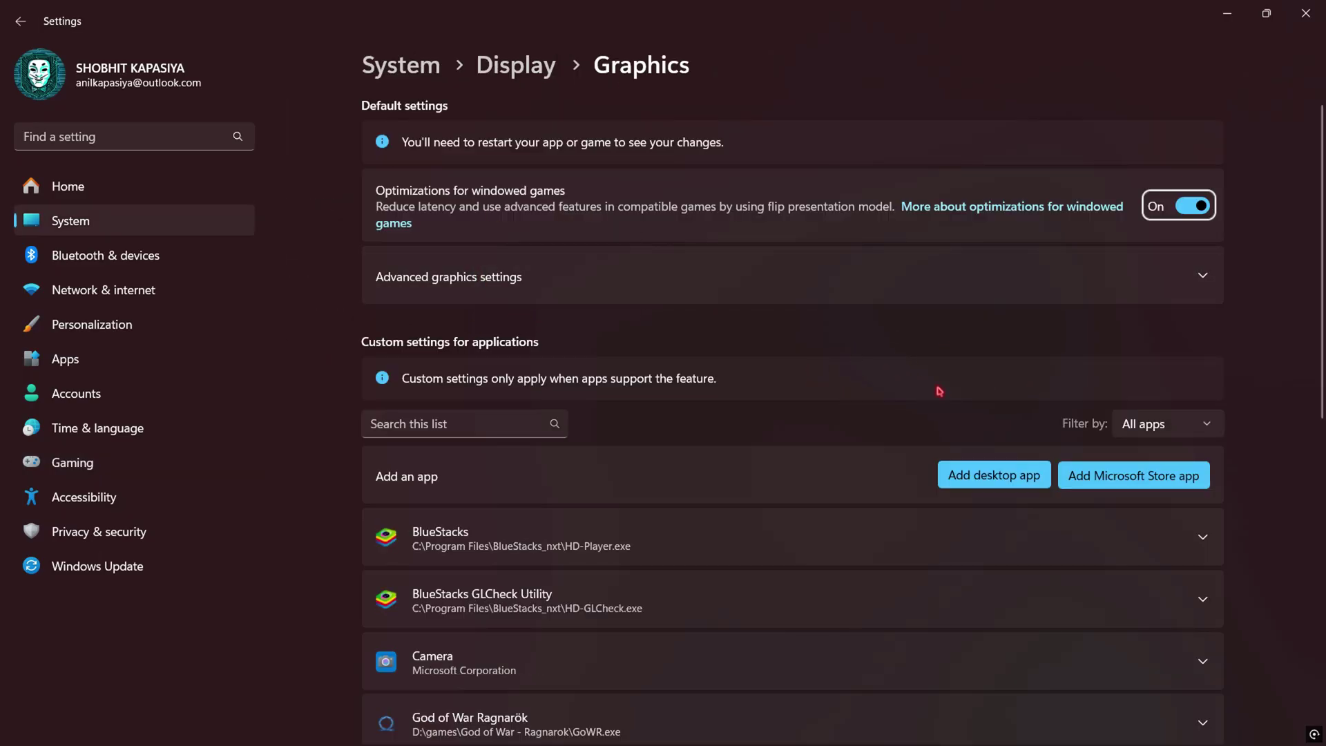
Step: Add VALORANT-Win64-Shipping.exe from Riot Games\VALORANT\live\ShooterGame\Binaries\Win64 as a desktop app
{"action": "left_click", "coordinate": [982, 476]}
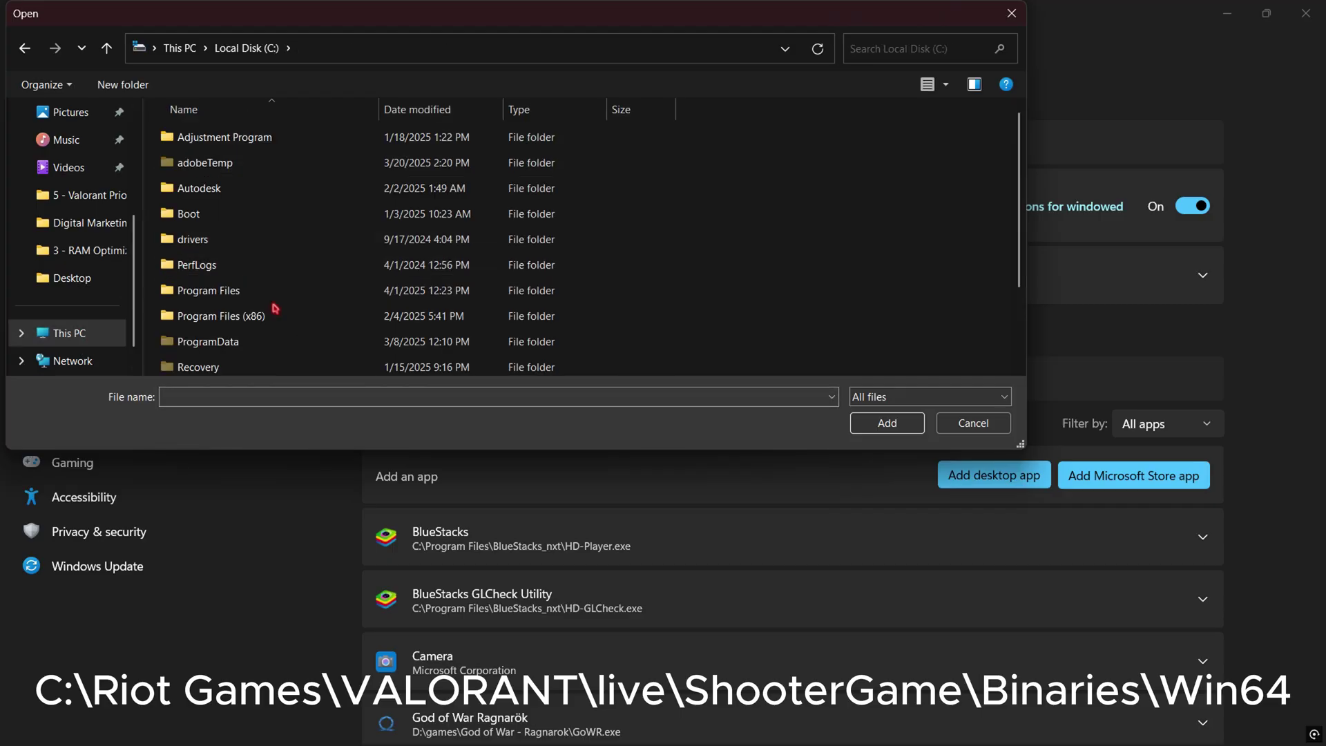
{"action": "scroll", "coordinate": [275, 308], "scroll_direction": "down", "scroll_amount": 2}
{"action": "double_click", "coordinate": [264, 293]}
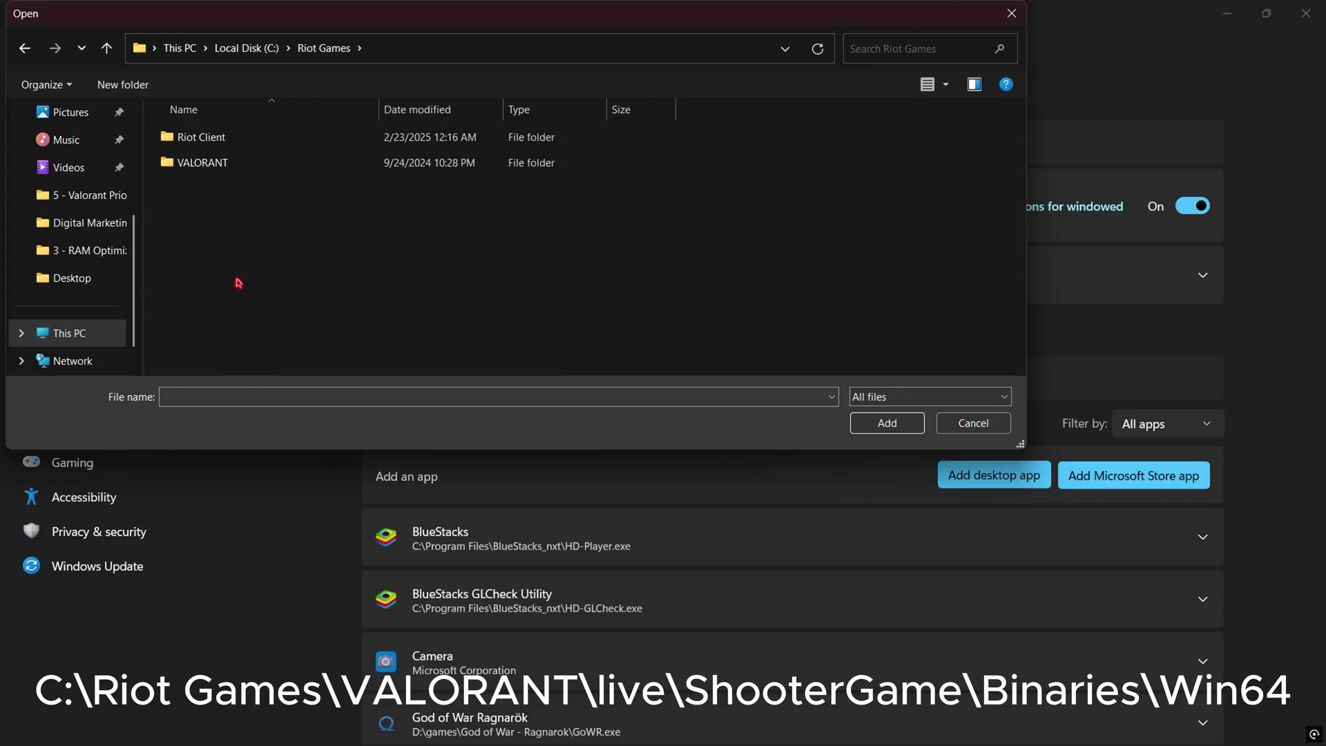
{"action": "double_click", "coordinate": [246, 162]}
{"action": "double_click", "coordinate": [246, 138]}
{"action": "double_click", "coordinate": [247, 138]}
{"action": "double_click", "coordinate": [246, 137]}
{"action": "double_click", "coordinate": [242, 136]}
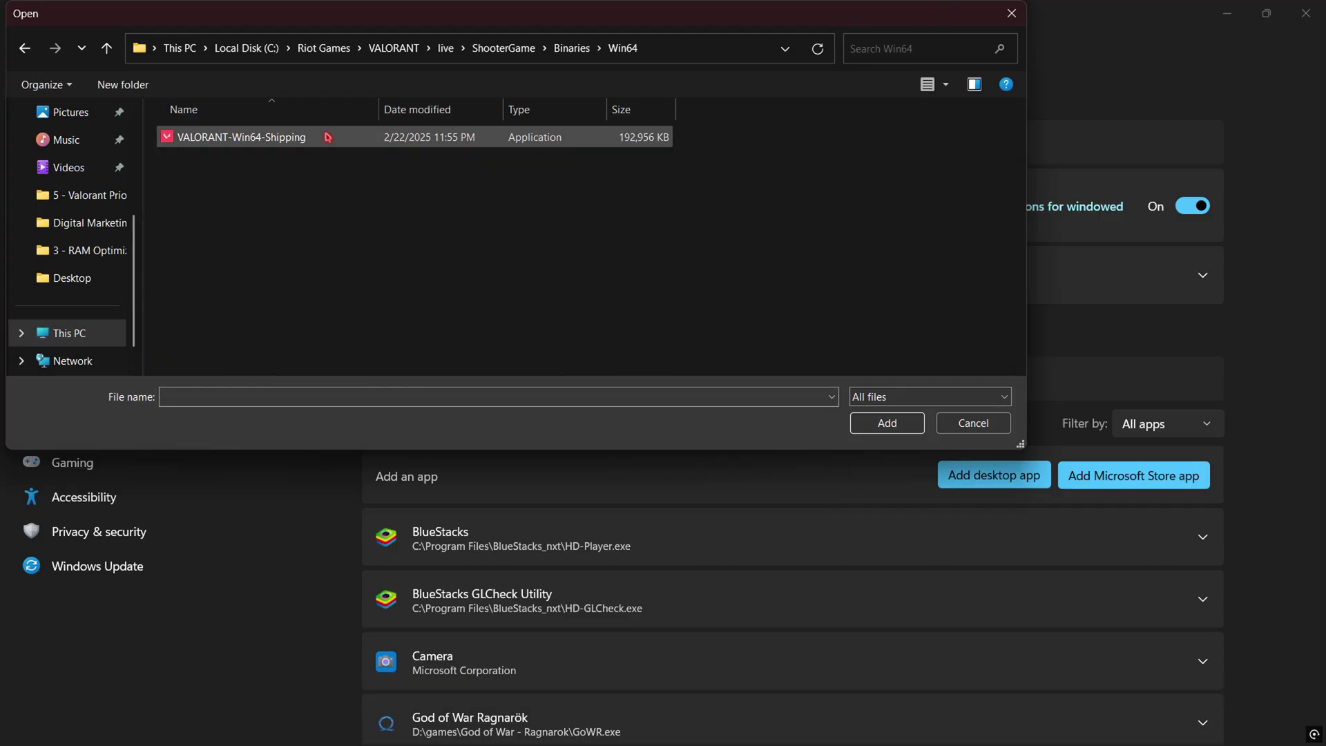
{"action": "left_click", "coordinate": [311, 137]}
{"action": "left_click", "coordinate": [884, 423]}
Step: Set VALORANT's GPU preference to High Performance
{"action": "scroll", "coordinate": [642, 432], "scroll_direction": "down", "scroll_amount": 10}
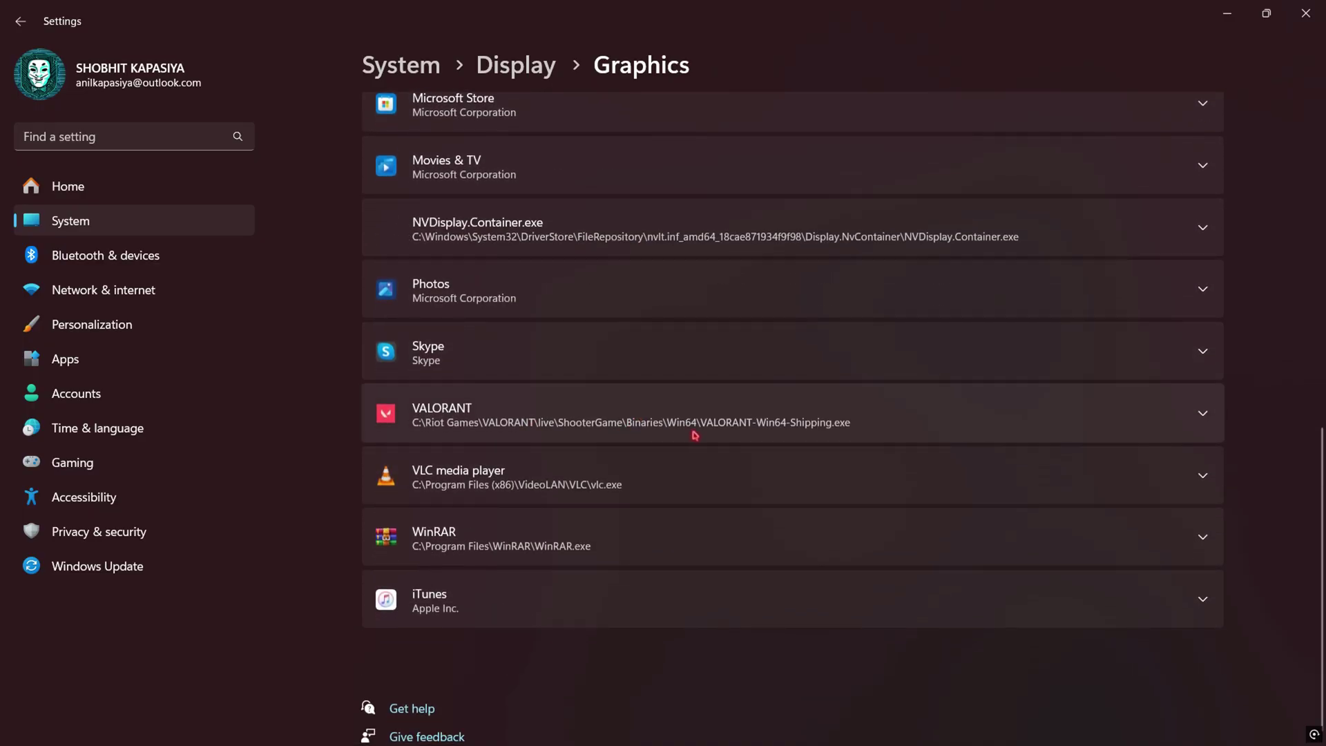
{"action": "left_click", "coordinate": [1176, 421]}
{"action": "left_click", "coordinate": [977, 471]}
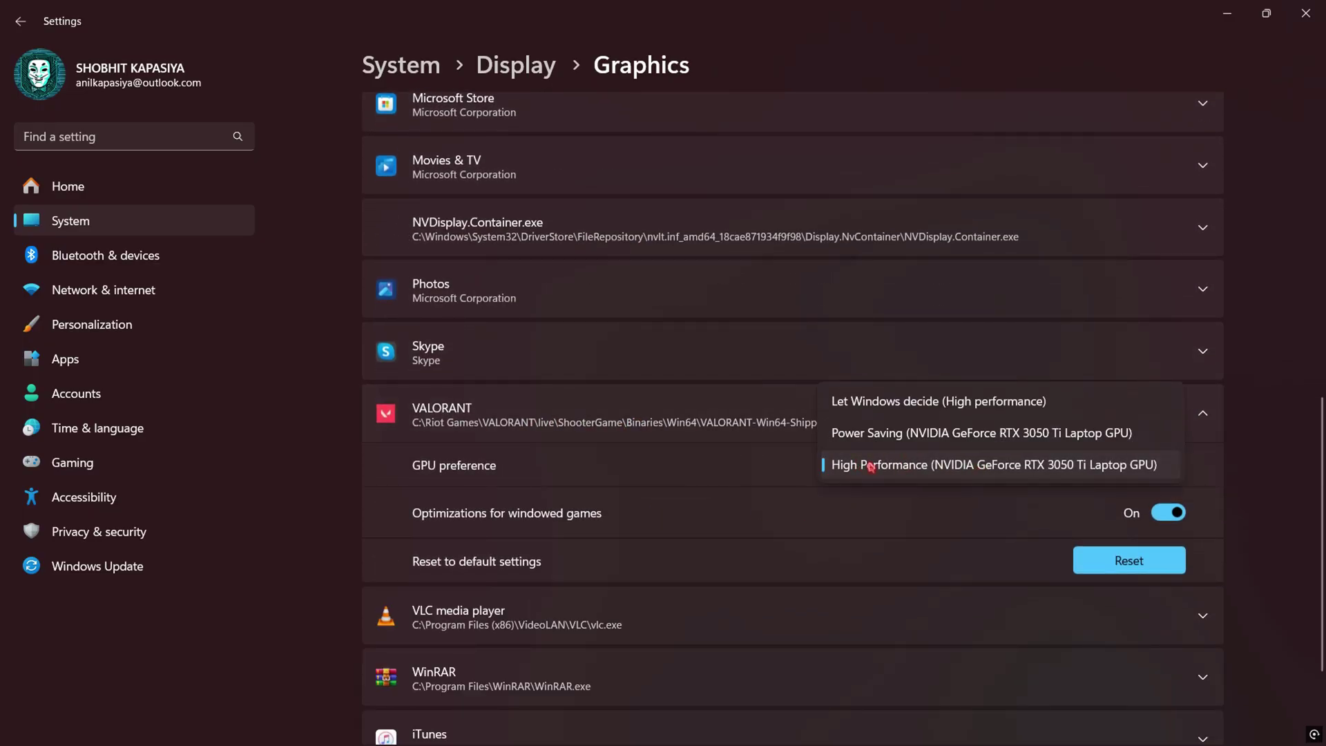
{"action": "left_click", "coordinate": [829, 463]}
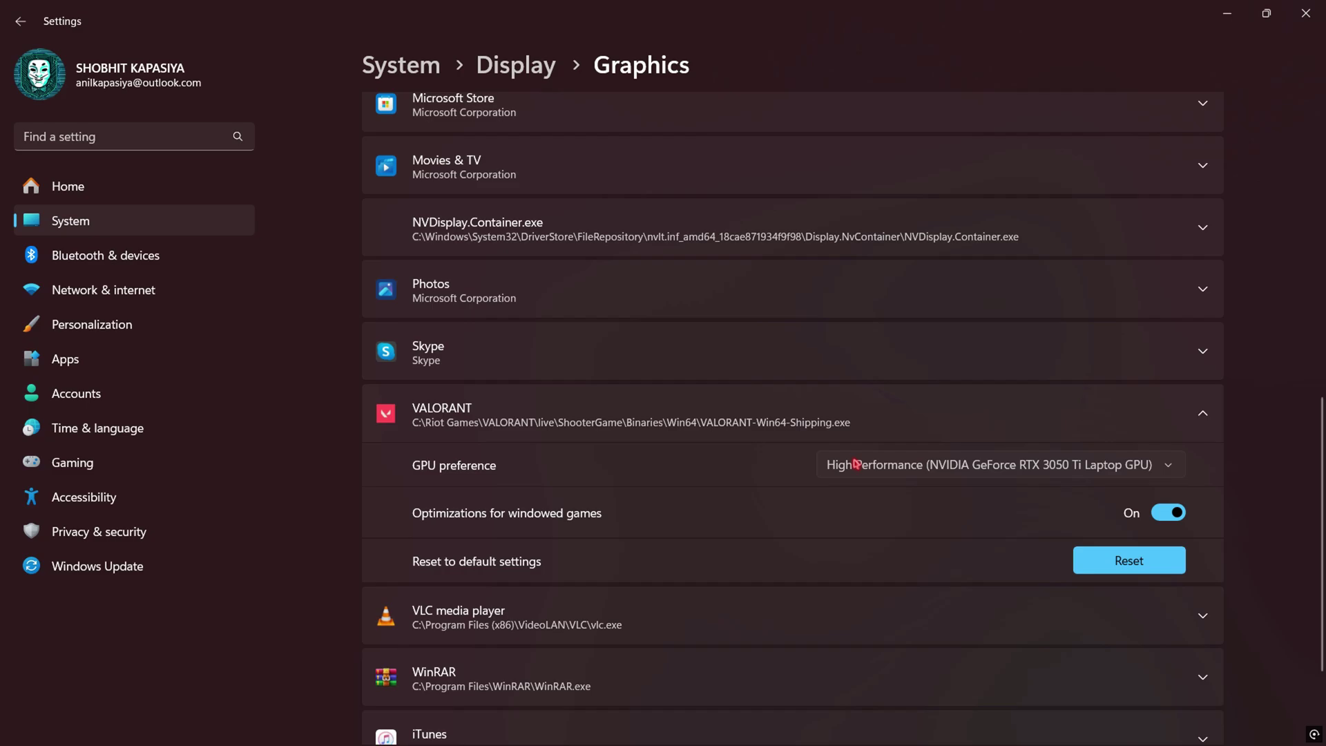
Step: Open Control Panel's Power Options through an 'edit po' search
{"action": "left_click", "coordinate": [857, 463]}
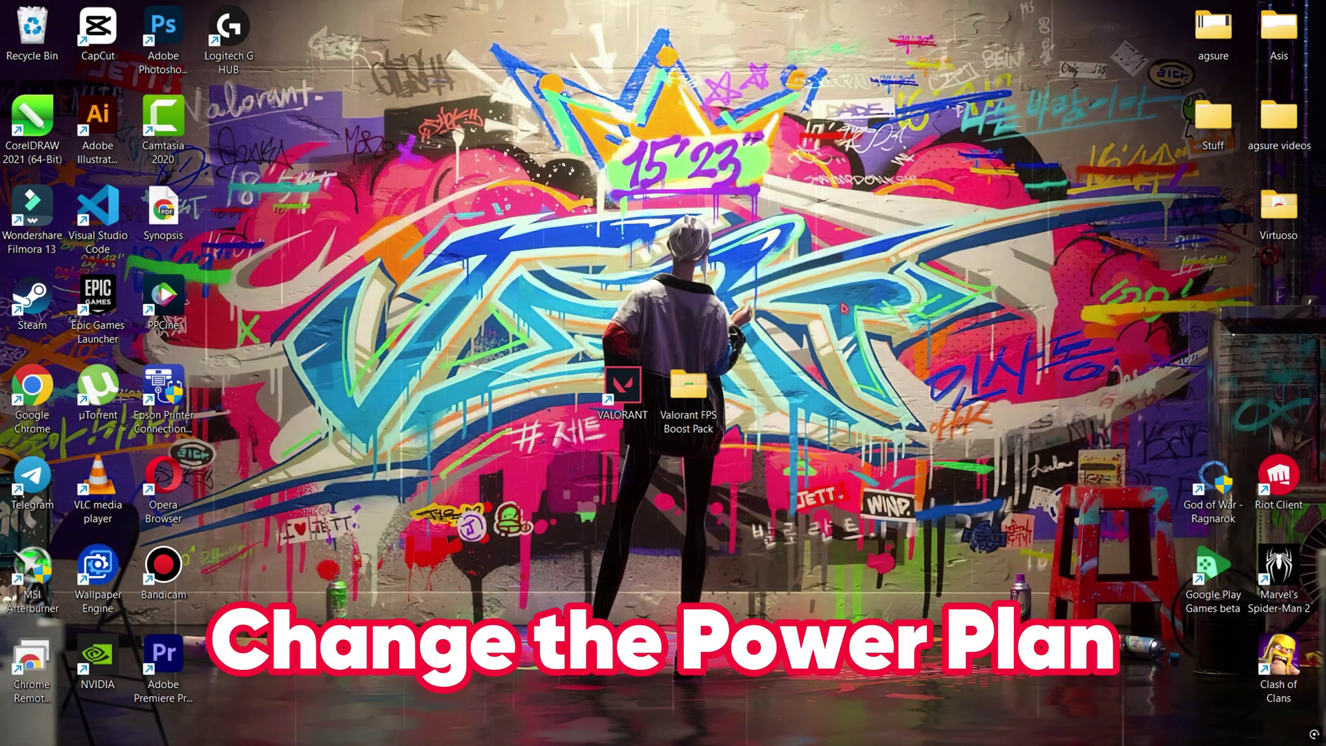
{"action": "key", "text": "super"}
{"action": "type", "text": "edit"}
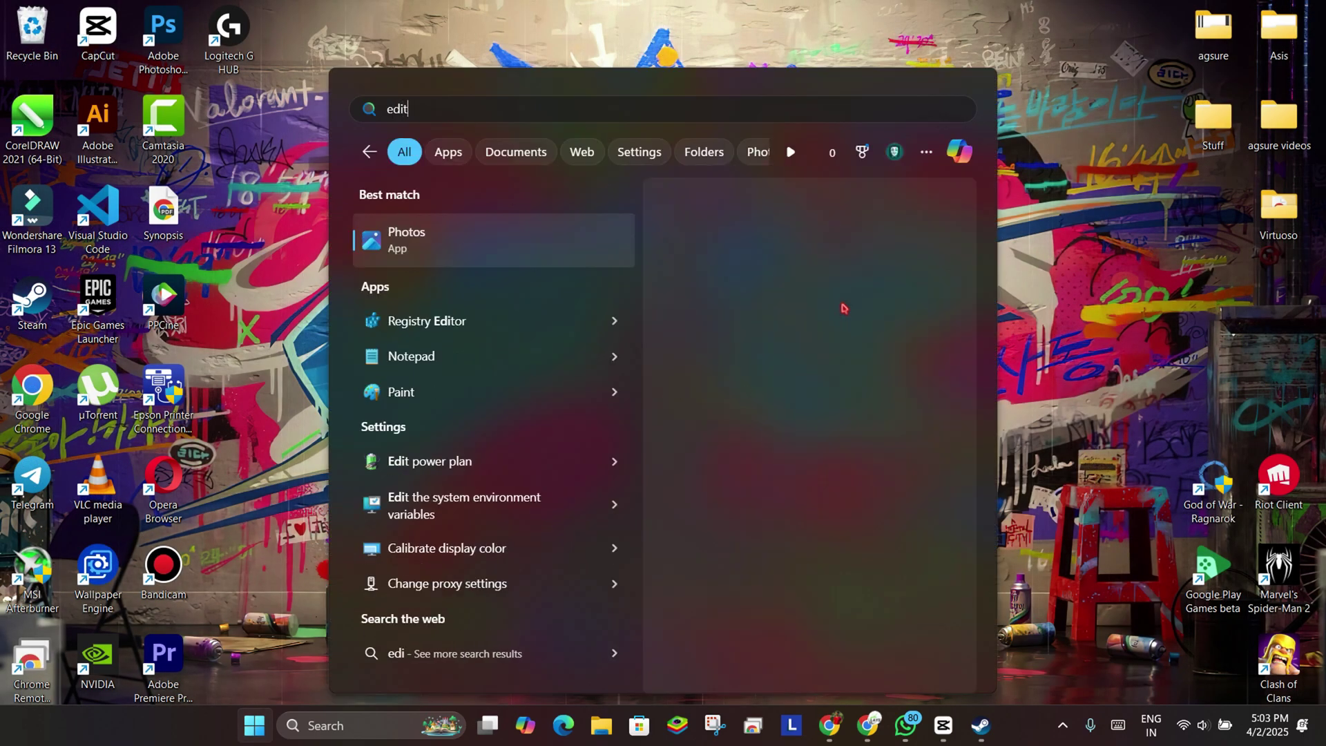
{"action": "type", "text": " po"}
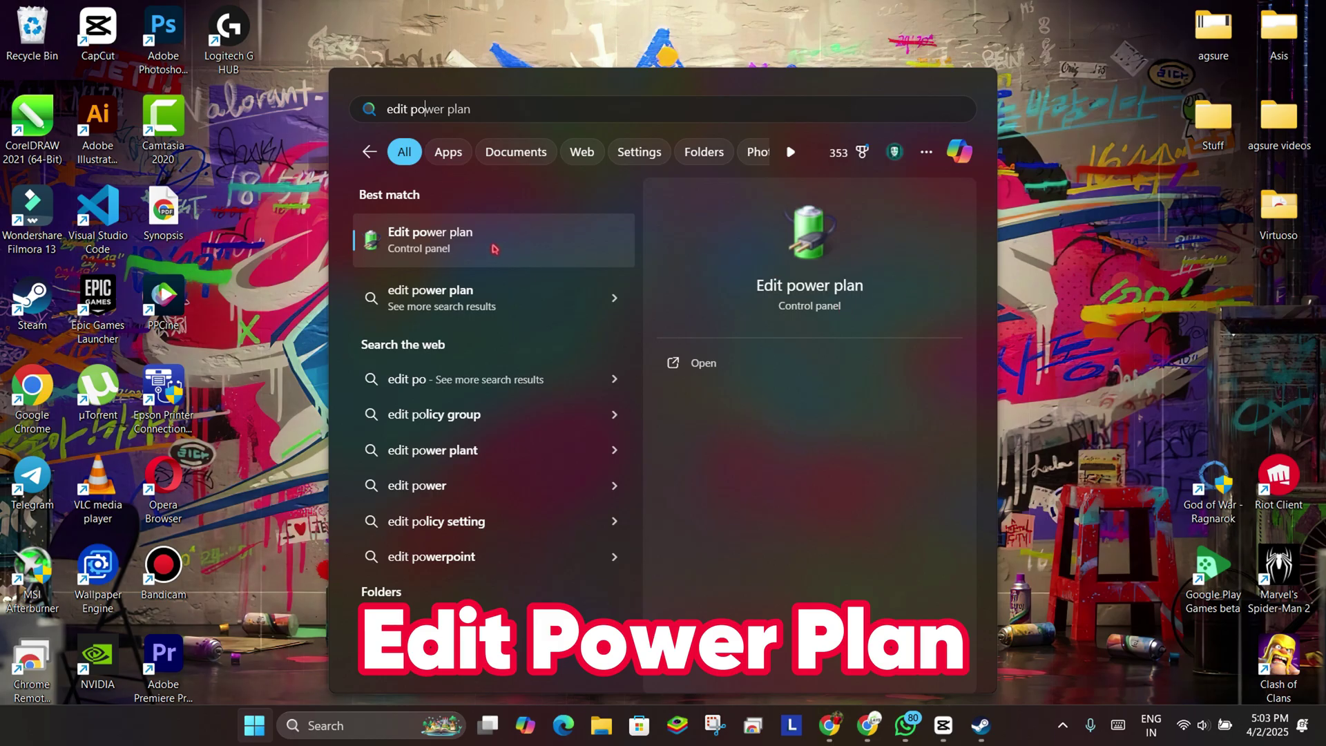
{"action": "left_click", "coordinate": [495, 248]}
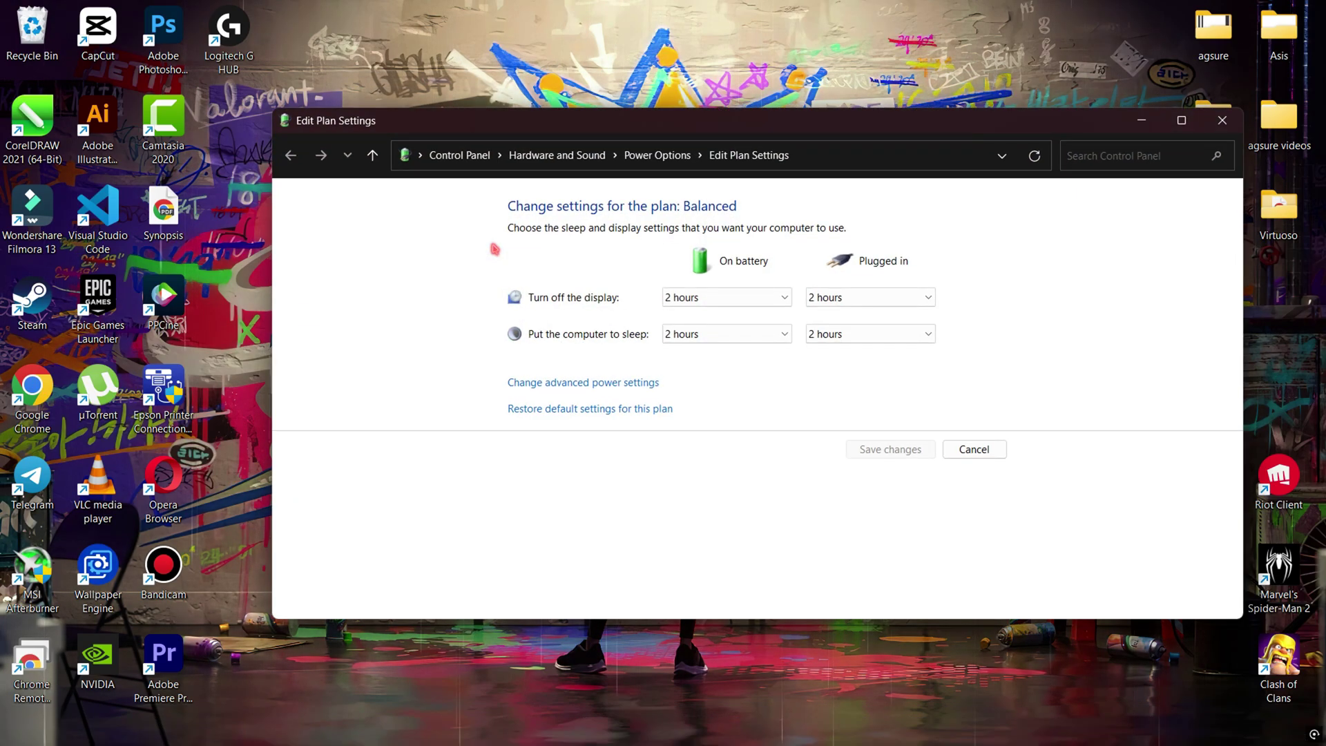
{"action": "left_click", "coordinate": [647, 157]}
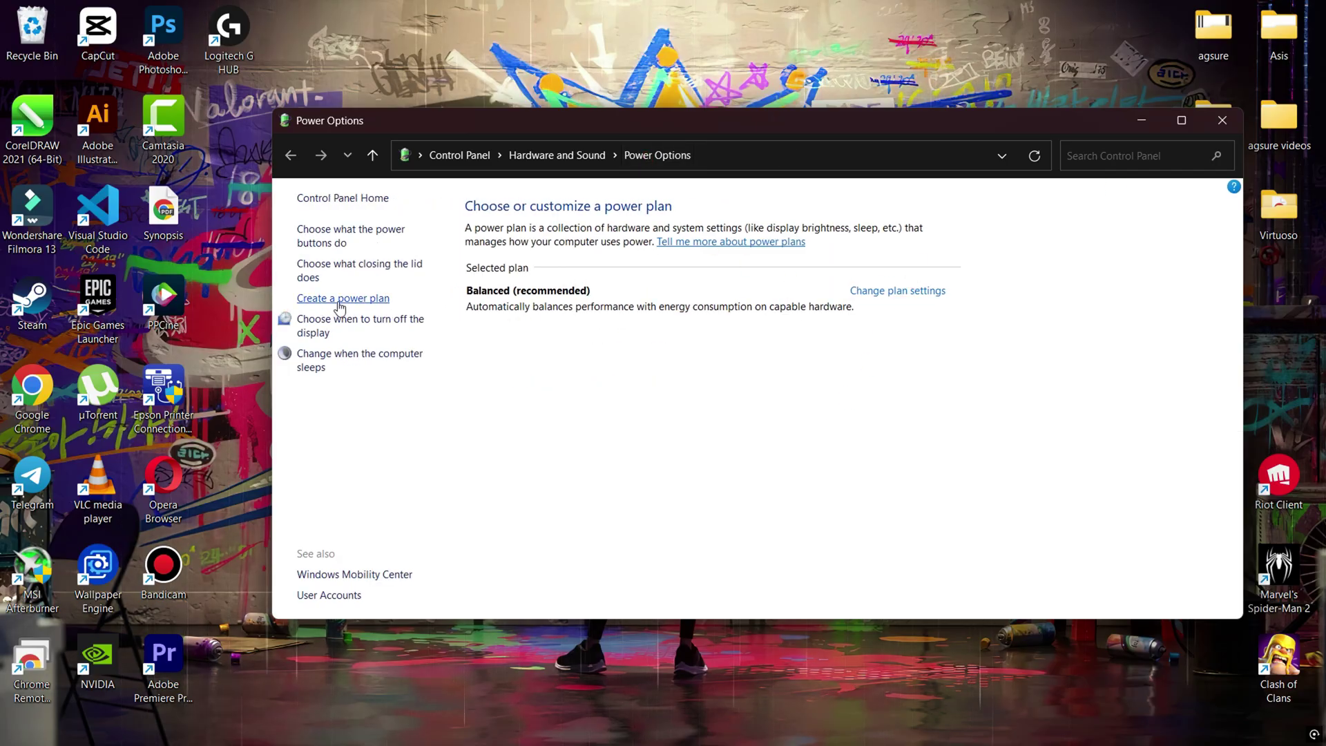
Step: Create a High performance-based power plan named 'Gaming'
{"action": "left_click", "coordinate": [347, 299]}
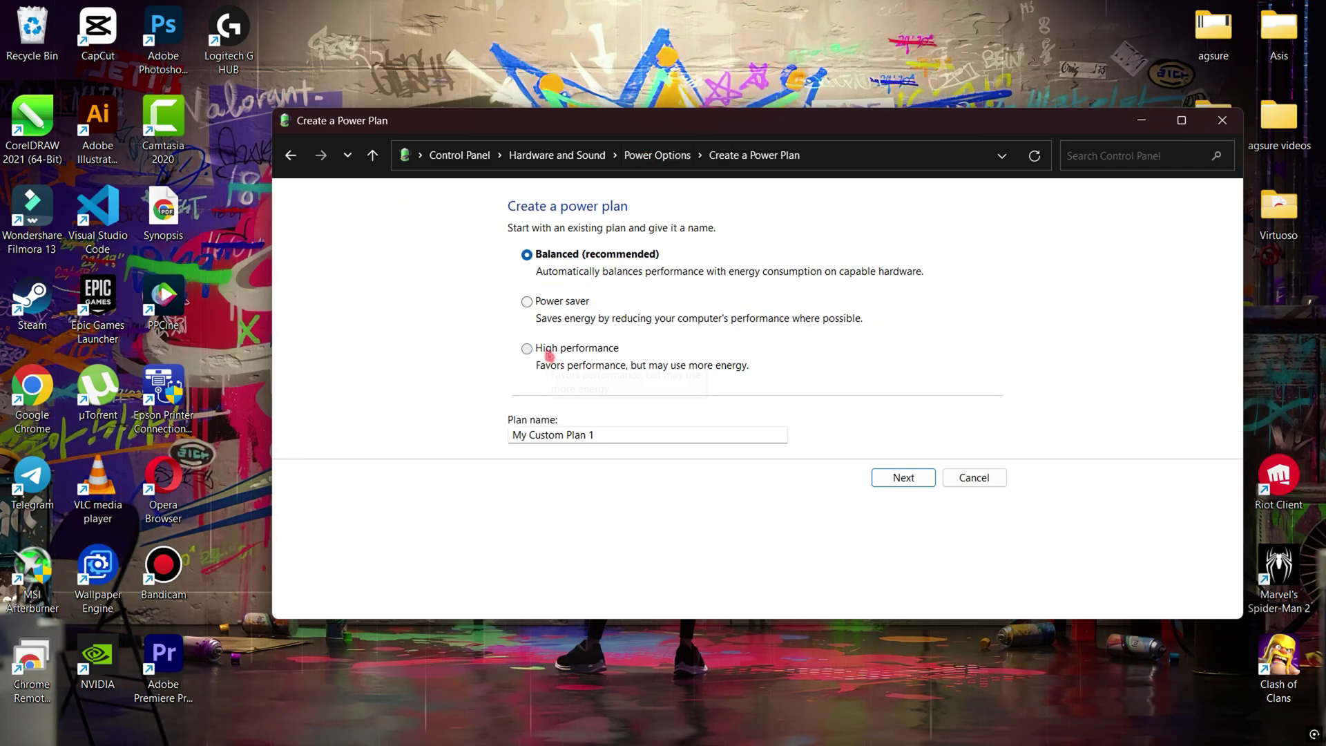
{"action": "left_click_drag", "start_coordinate": [512, 435], "coordinate": [525, 436]}
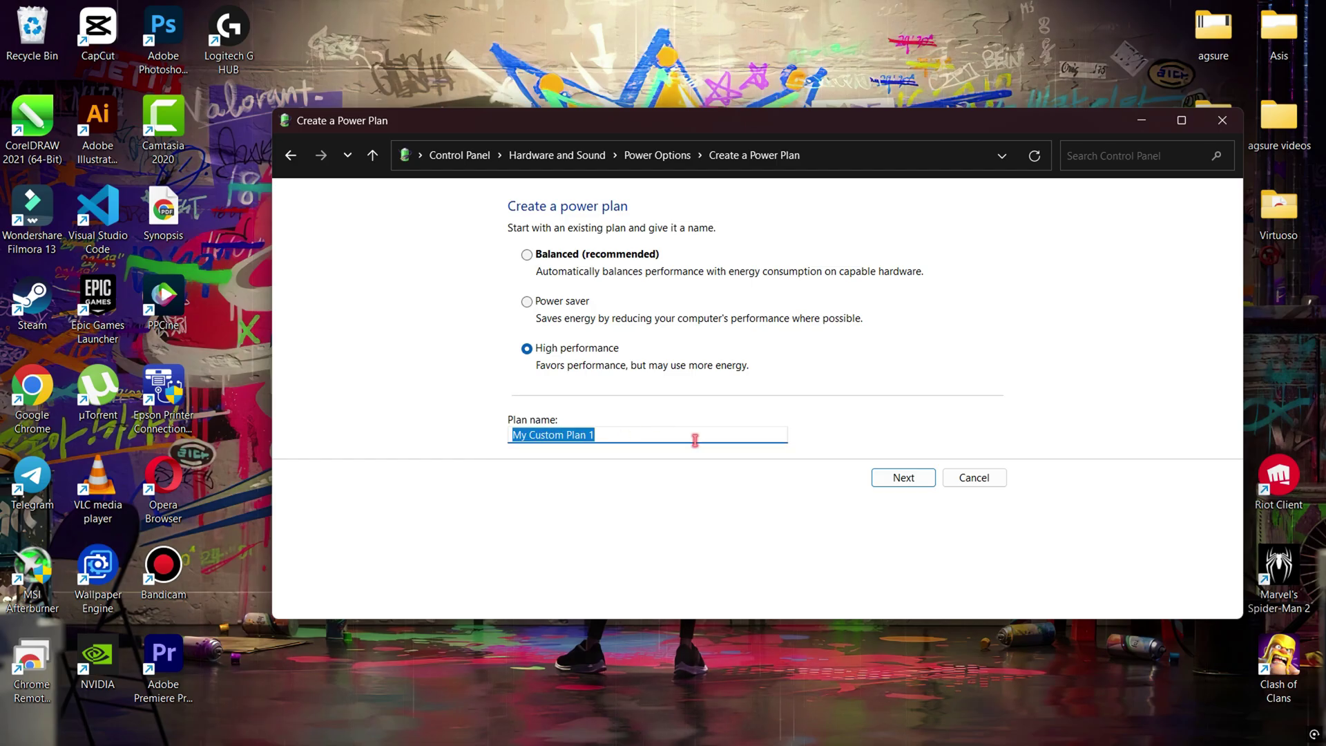
{"action": "type", "text": "Gaming"}
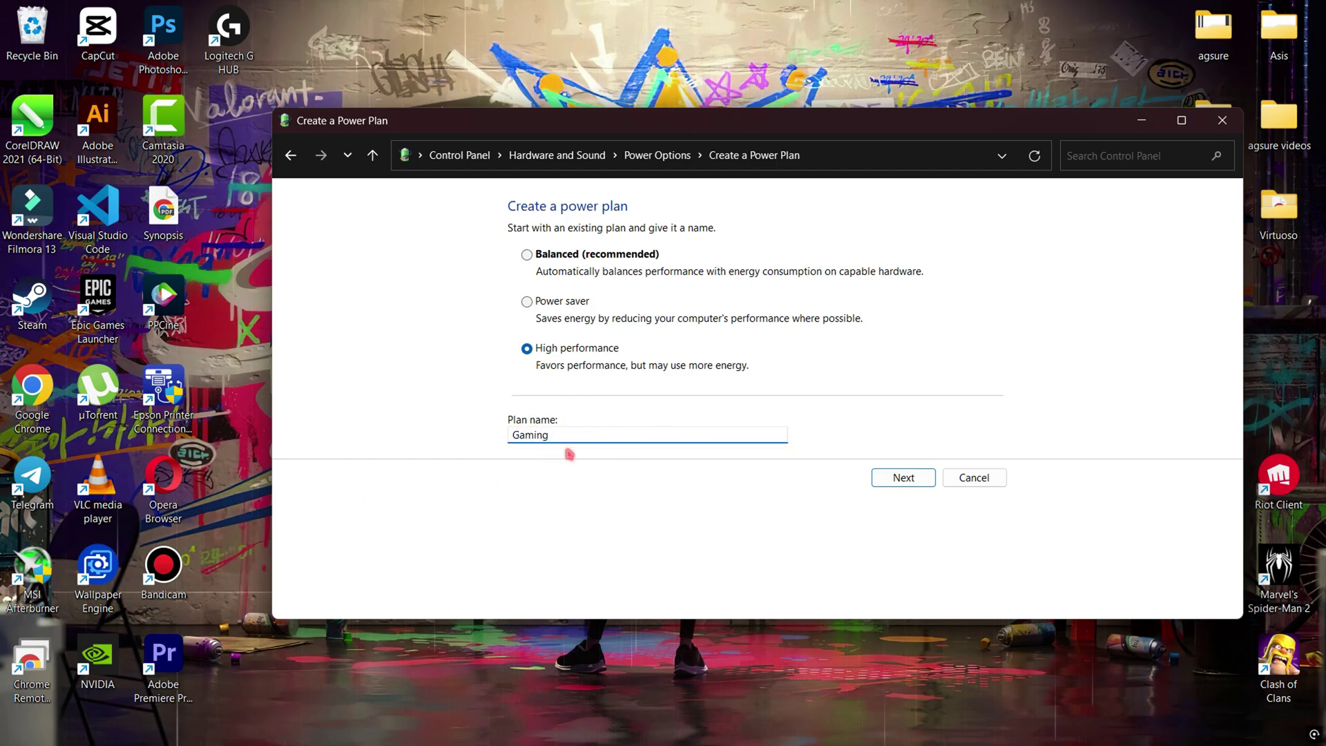
{"action": "left_click", "coordinate": [897, 477]}
{"action": "left_click", "coordinate": [903, 388]}
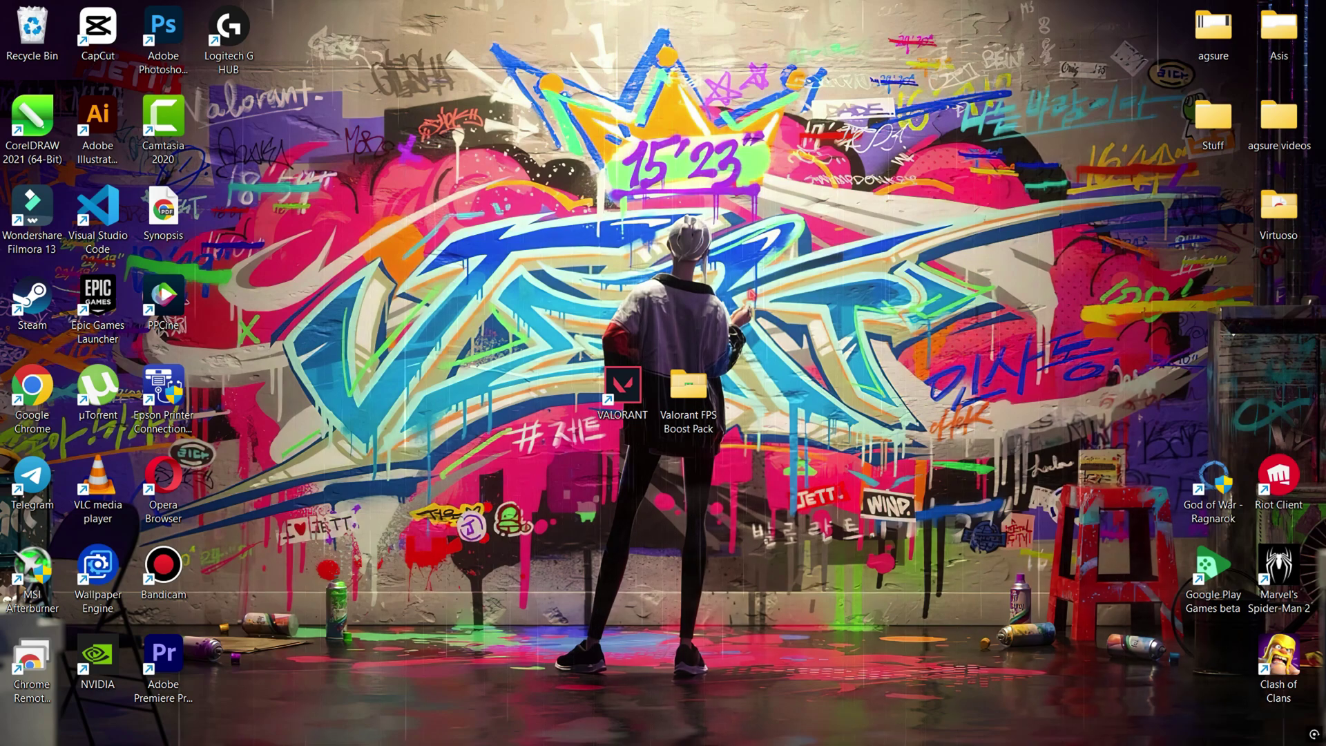
Step: Select the Valorant FPS Boost Pack folder on the desktop
{"action": "left_click_drag", "start_coordinate": [839, 278], "coordinate": [634, 464]}
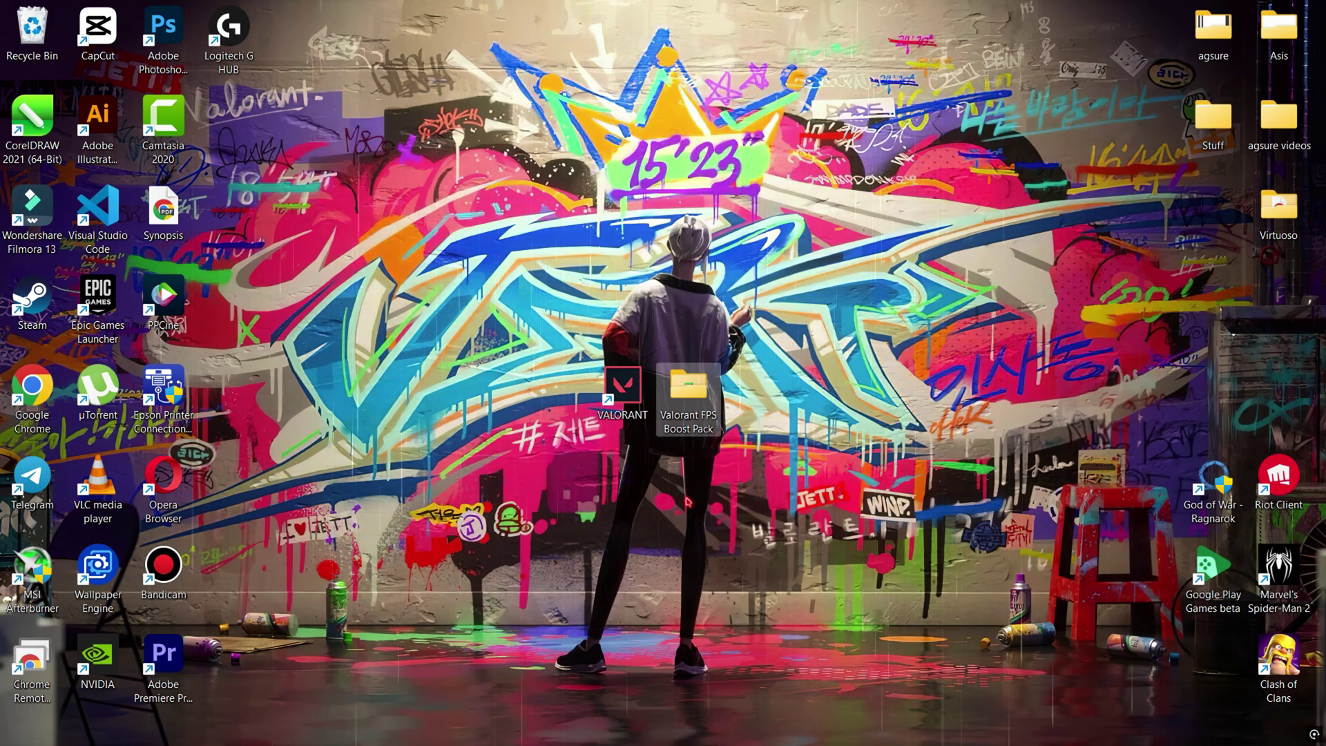
Step: Run SpeedUpPC from the boost pack's Batch file optimization folder as administrator, then go back up
{"action": "double_click", "coordinate": [689, 390]}
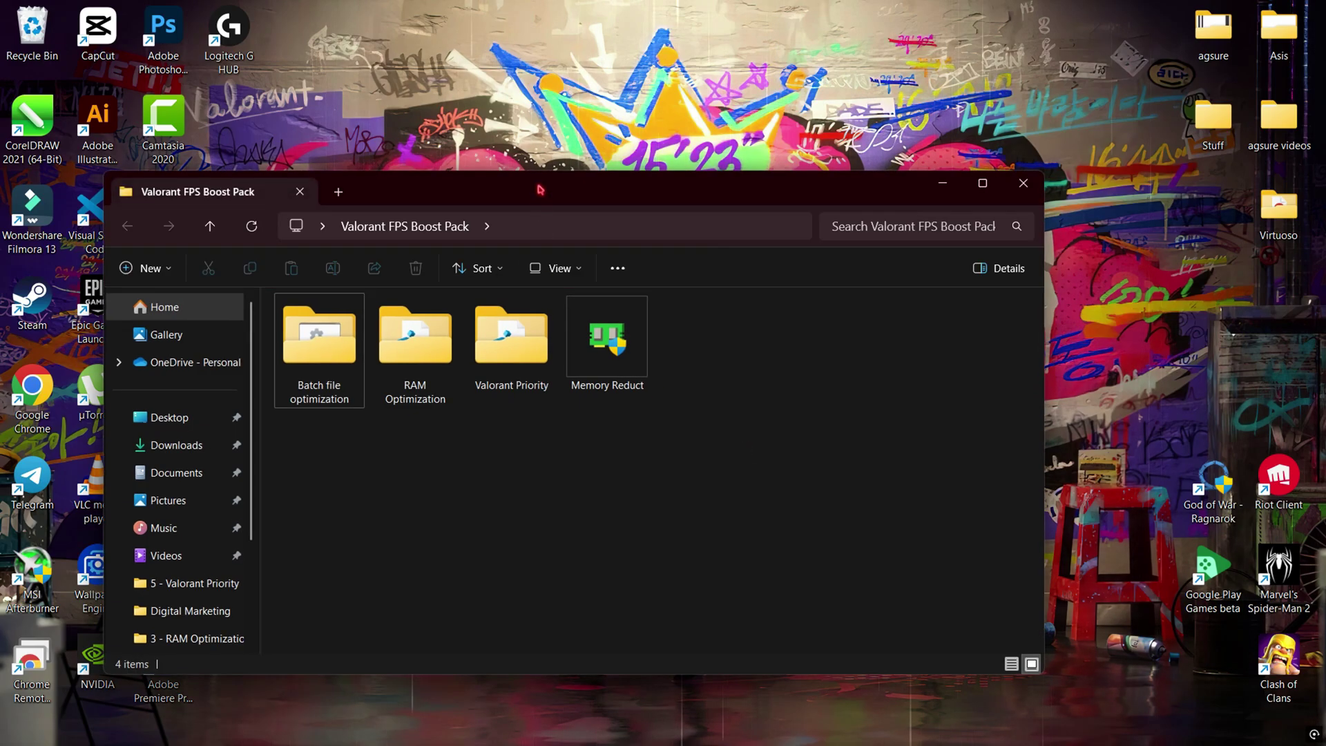
{"action": "left_click_drag", "start_coordinate": [540, 189], "coordinate": [653, 144]}
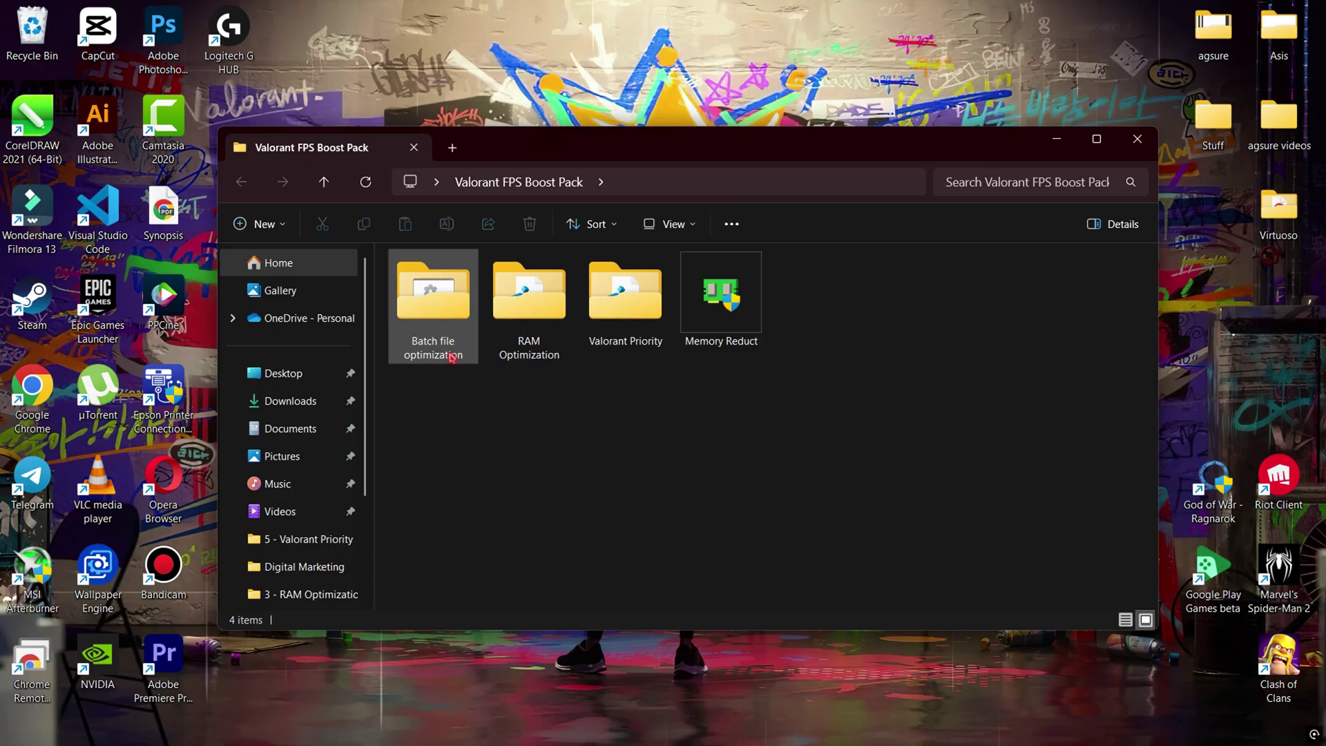
{"action": "double_click", "coordinate": [439, 299]}
{"action": "left_click", "coordinate": [461, 286]}
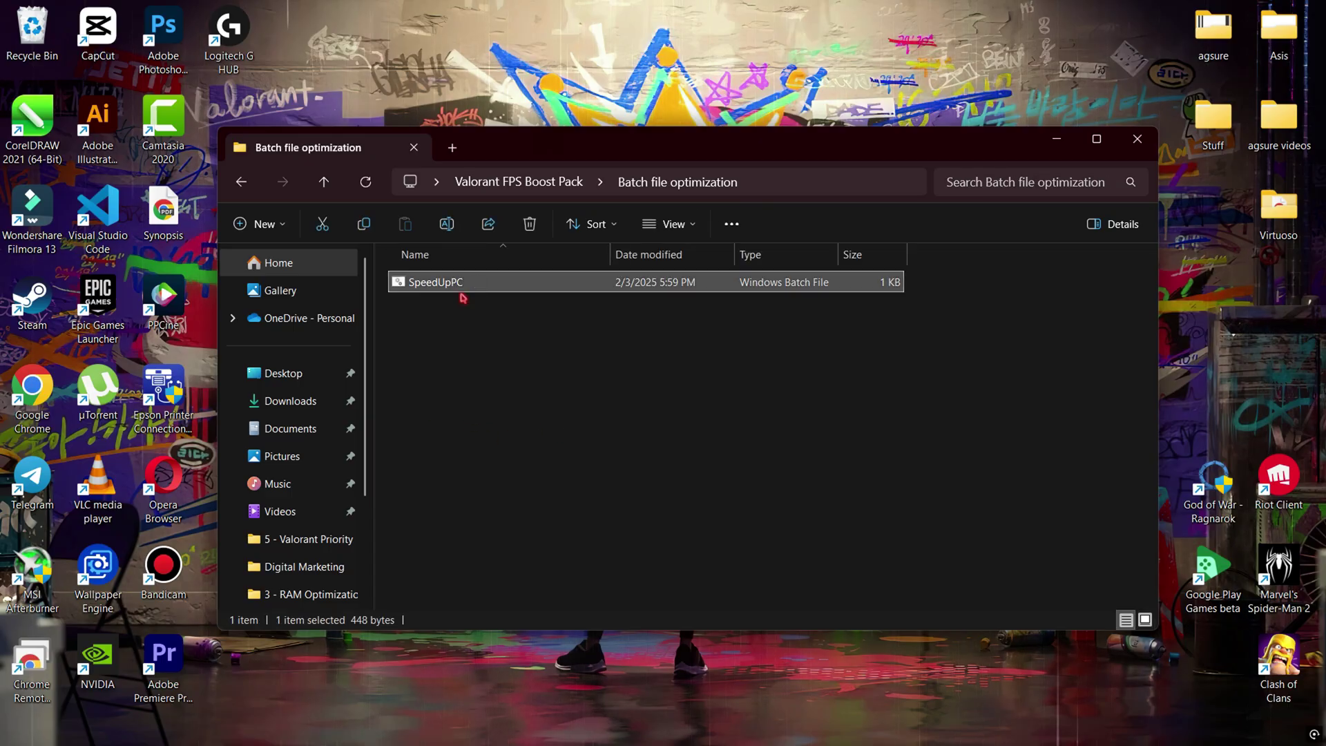
{"action": "right_click", "coordinate": [495, 288]}
{"action": "left_click", "coordinate": [539, 409]}
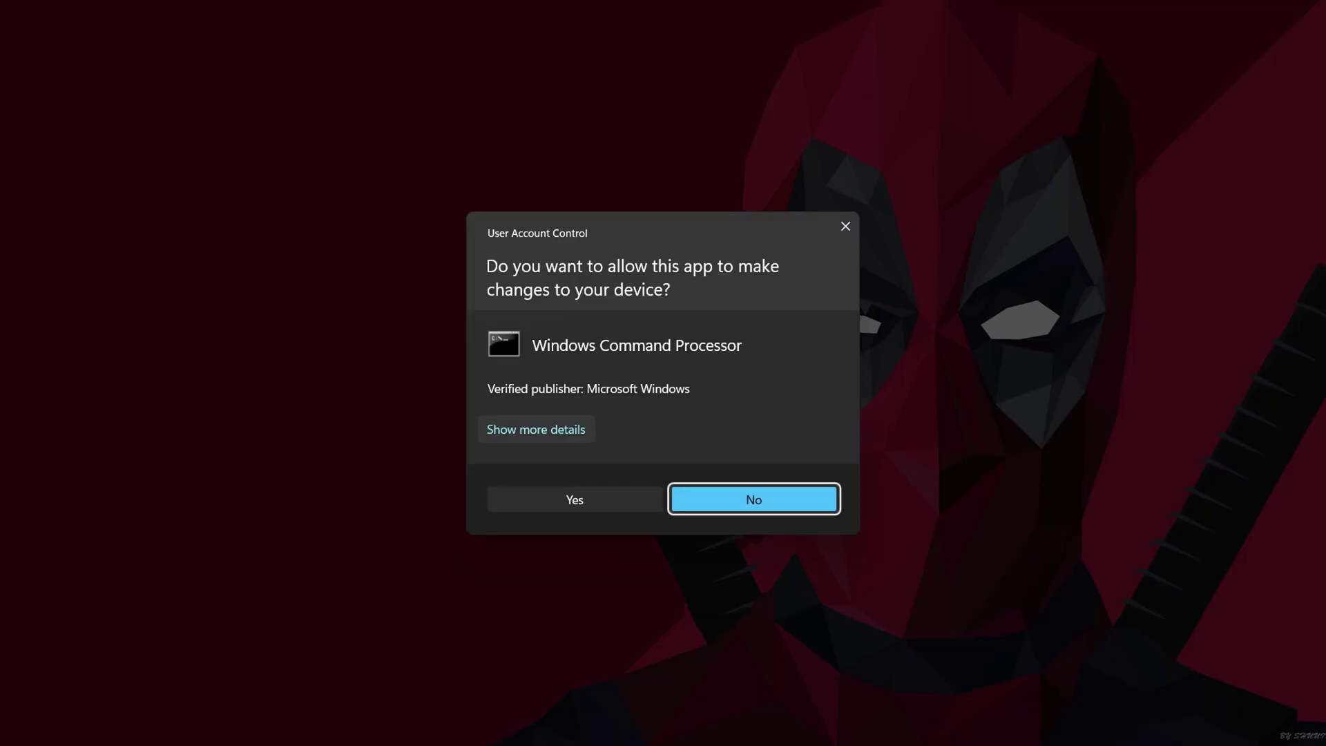
{"action": "left_click", "coordinate": [571, 497]}
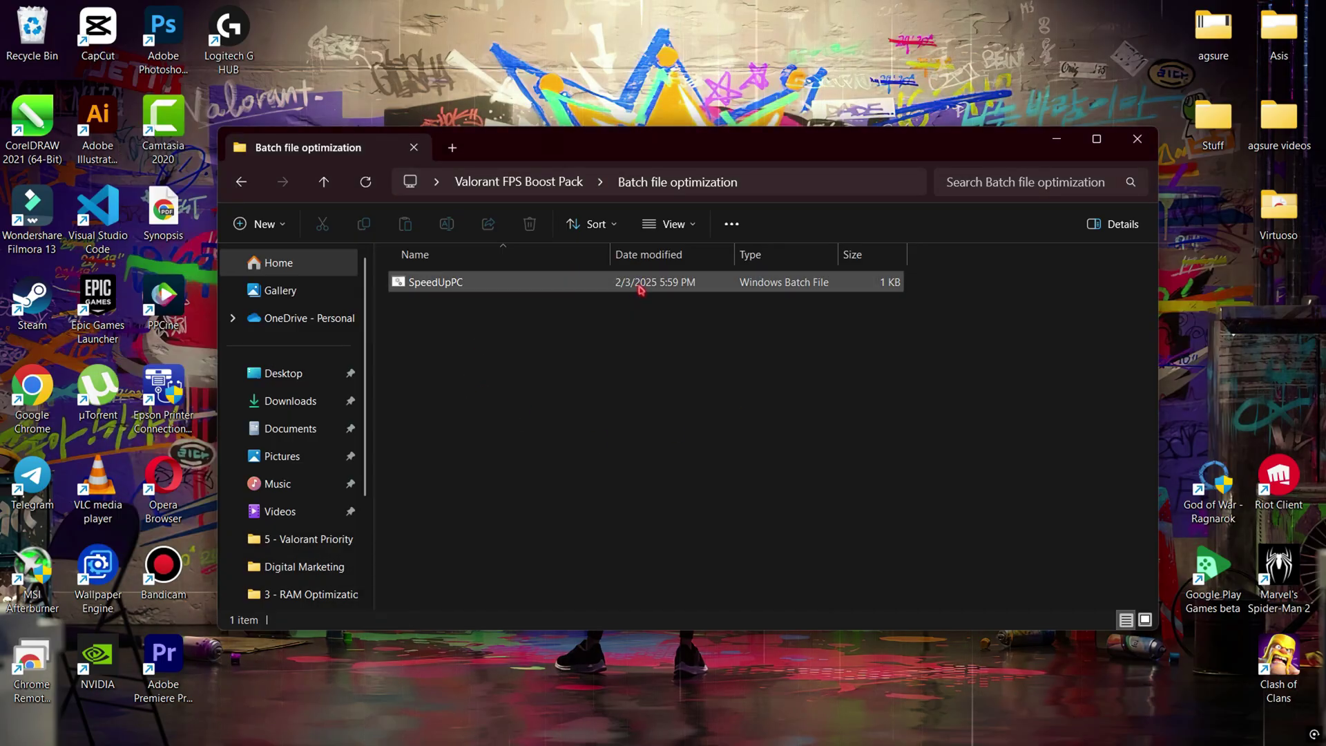
{"action": "left_click", "coordinate": [324, 182]}
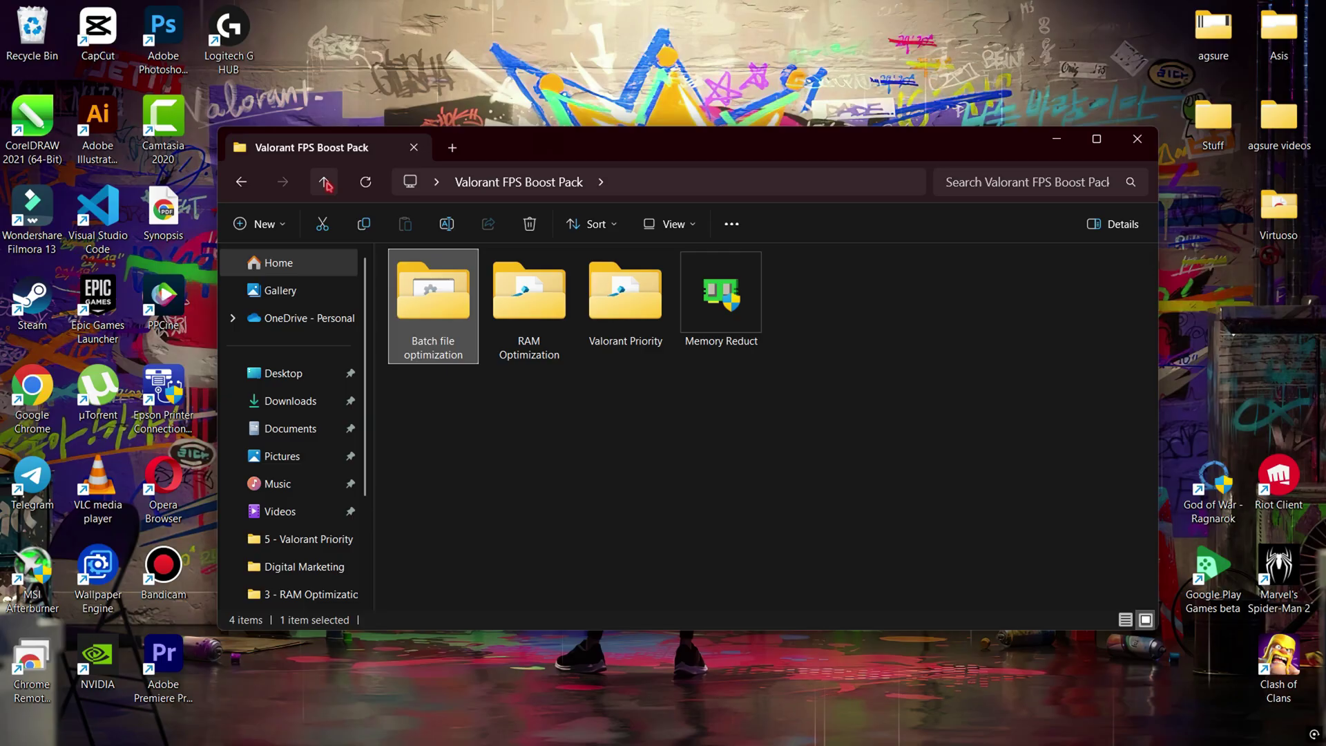
Step: Merge the 16GB Ram registry file from RAM Optimization and return to the boost pack folder
{"action": "double_click", "coordinate": [531, 325]}
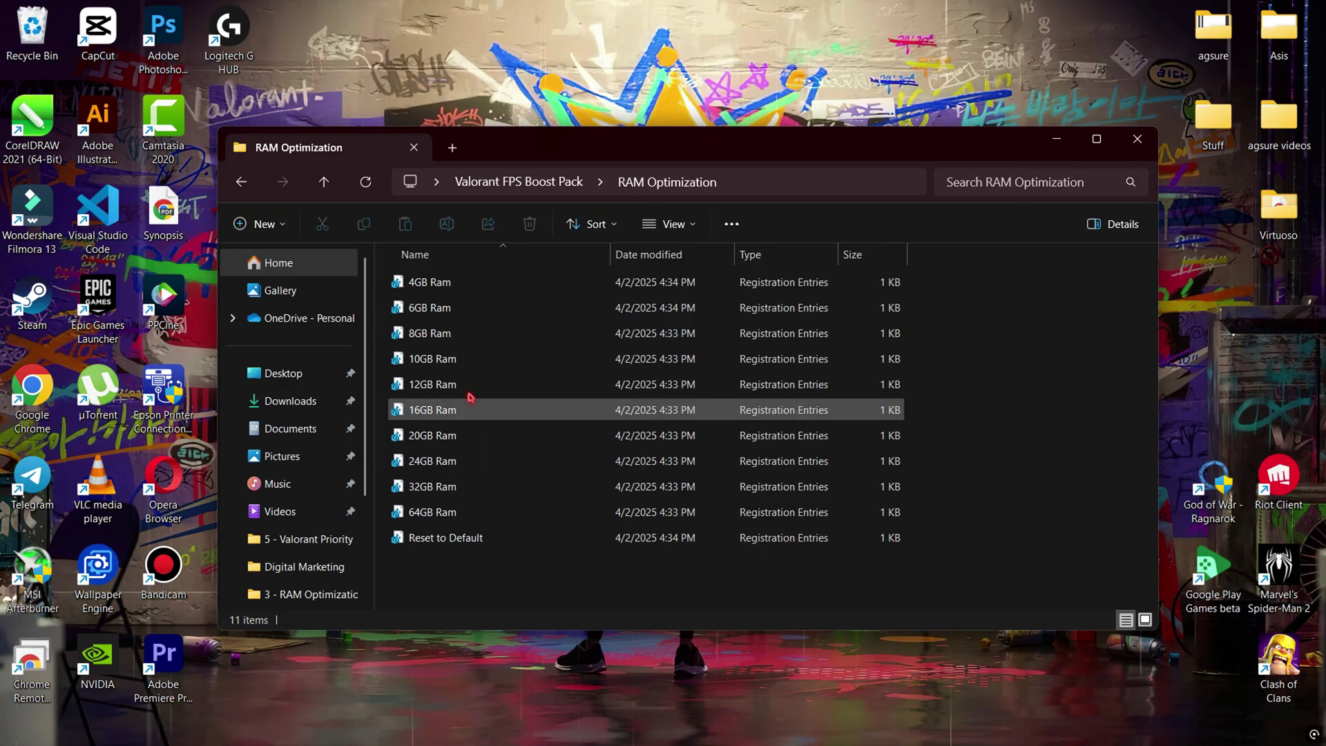
{"action": "double_click", "coordinate": [422, 411]}
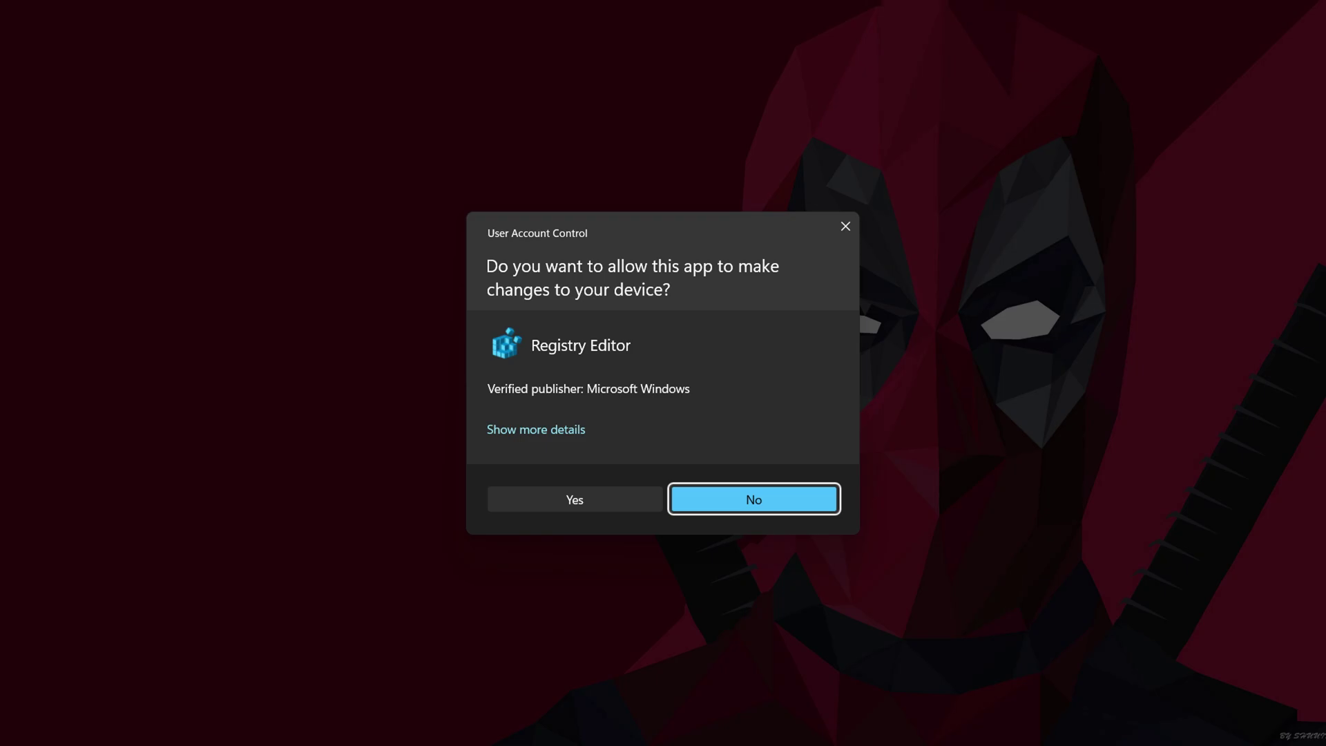
{"action": "left_click", "coordinate": [575, 499]}
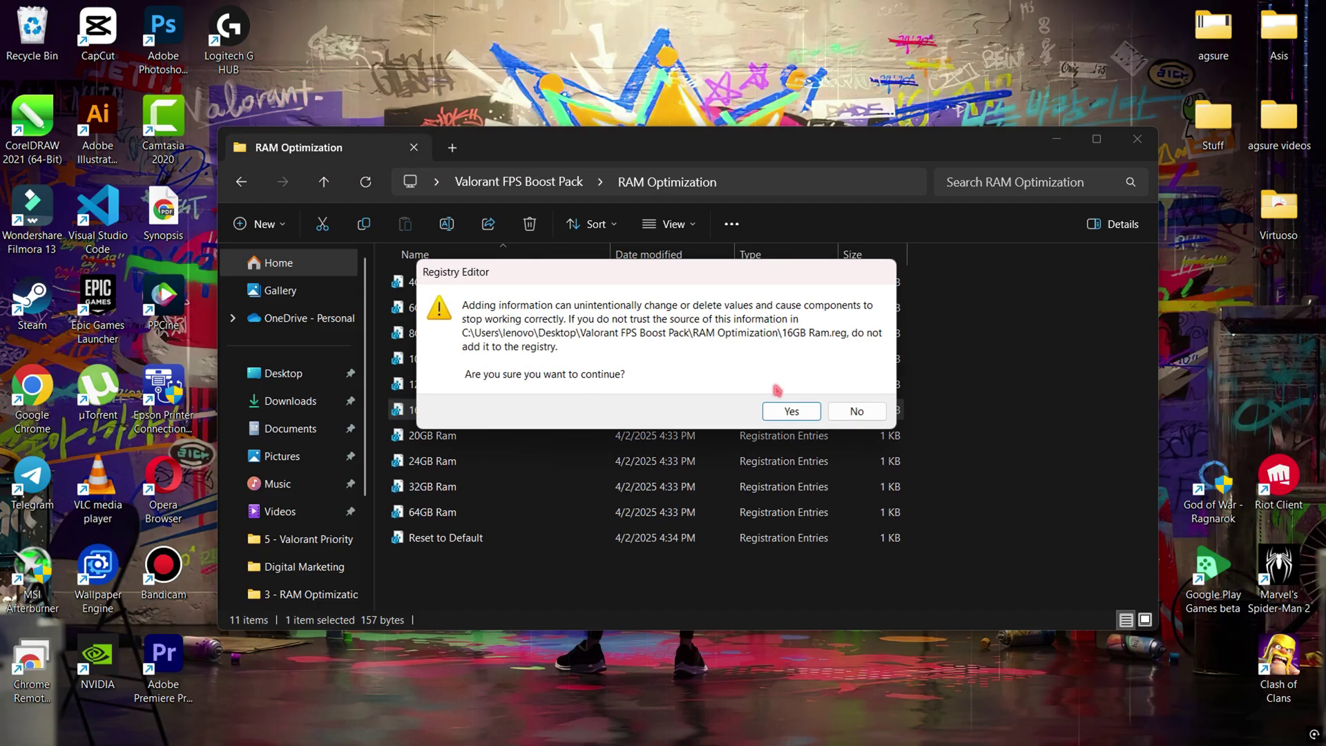
{"action": "left_click", "coordinate": [791, 412]}
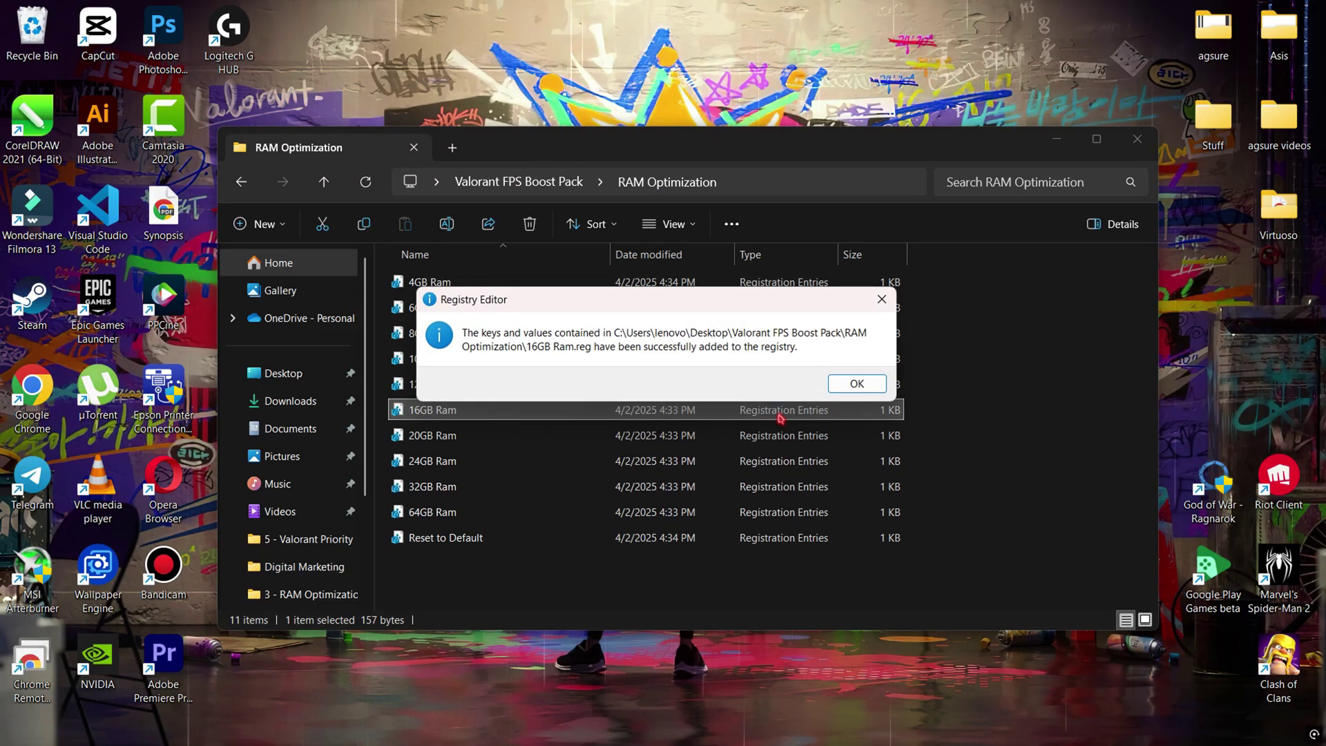
{"action": "left_click", "coordinate": [856, 384]}
{"action": "key", "text": "alt+Up"}
Step: Merge ValorantHighPriority from the Valorant Priority folder into the registry
{"action": "double_click", "coordinate": [624, 307]}
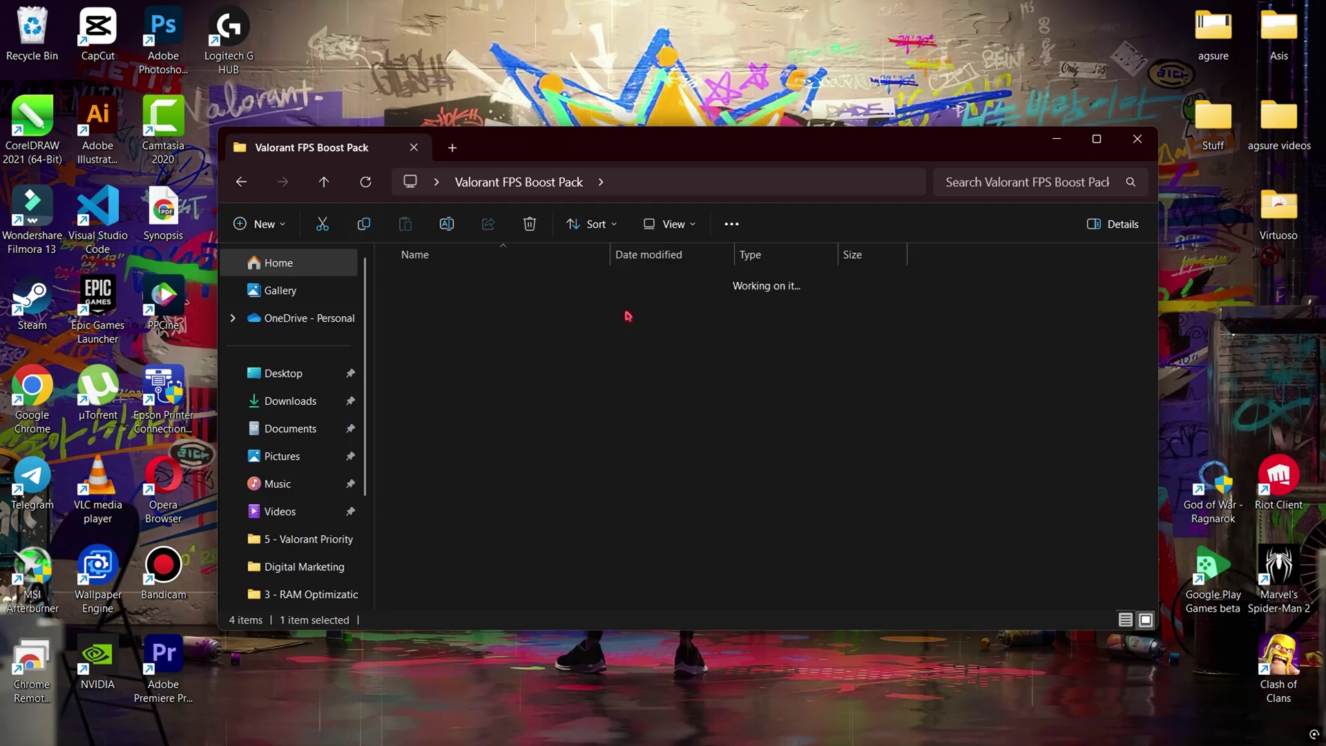
{"action": "left_click_drag", "start_coordinate": [547, 476], "coordinate": [500, 412]}
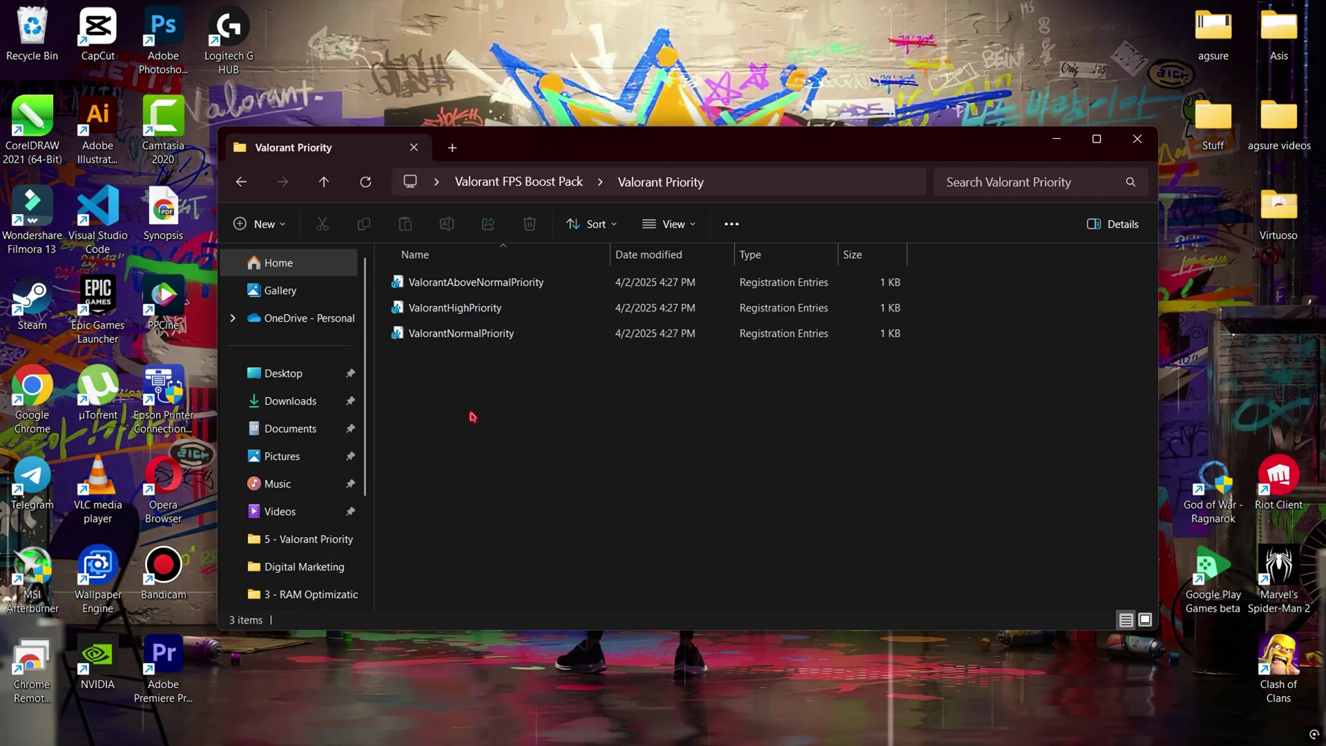
{"action": "double_click", "coordinate": [483, 315]}
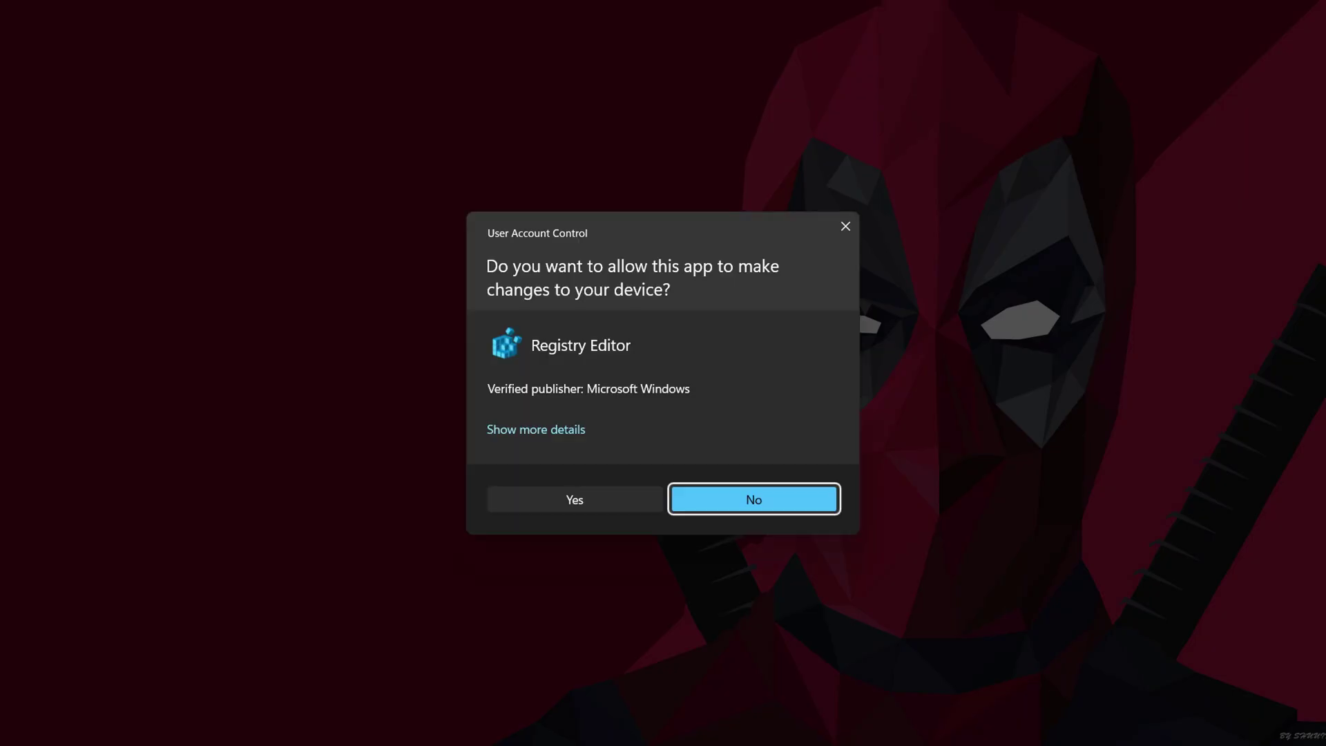
{"action": "left_click", "coordinate": [574, 497]}
{"action": "left_click", "coordinate": [791, 413]}
{"action": "left_click", "coordinate": [854, 382]}
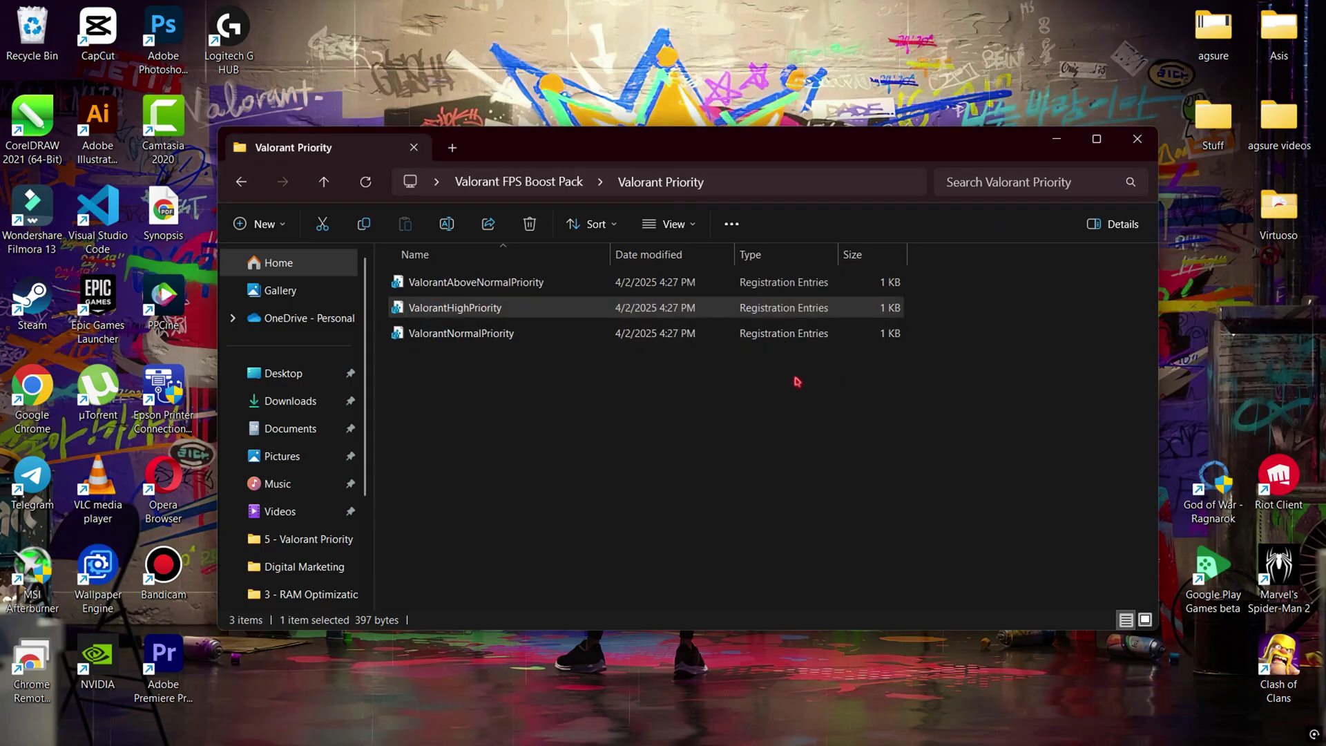
{"action": "left_click", "coordinate": [607, 406]}
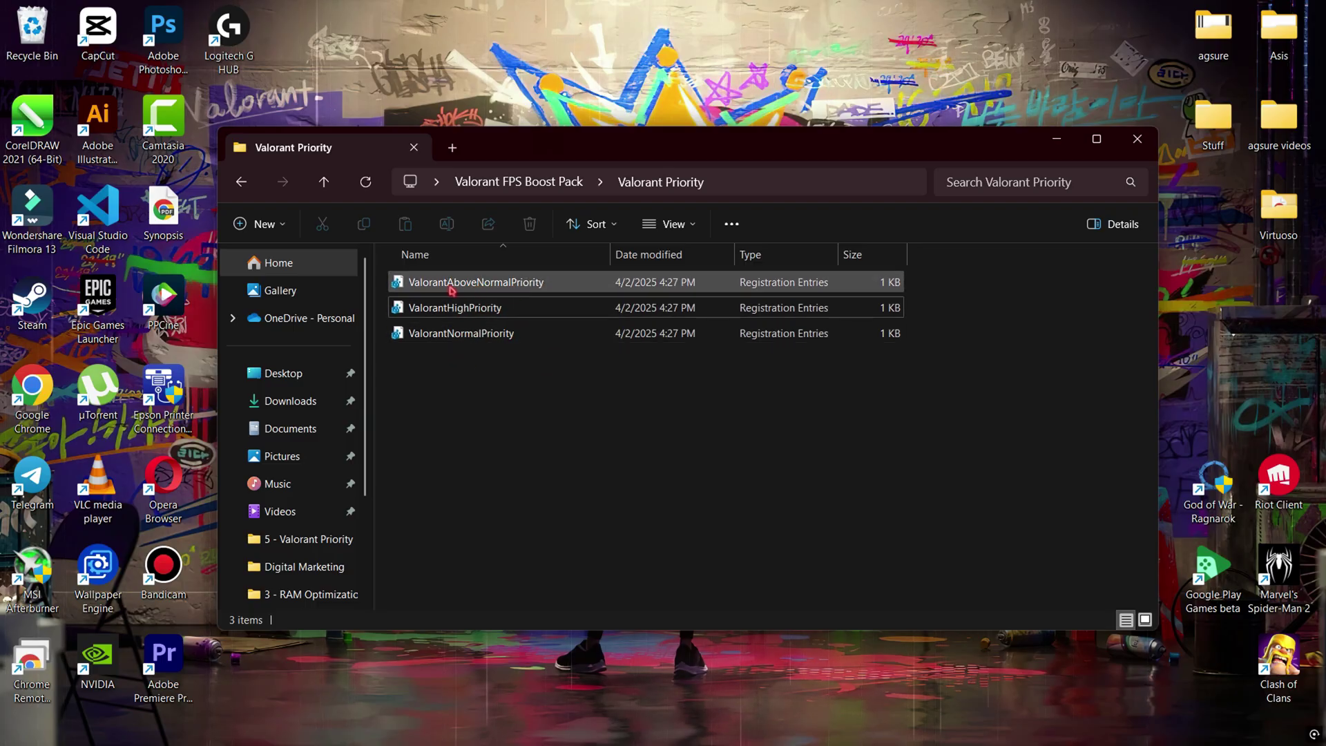
{"action": "left_click", "coordinate": [488, 290]}
Step: Install and launch Mem Reduct from the boost pack folder
{"action": "key", "text": "alt+Left"}
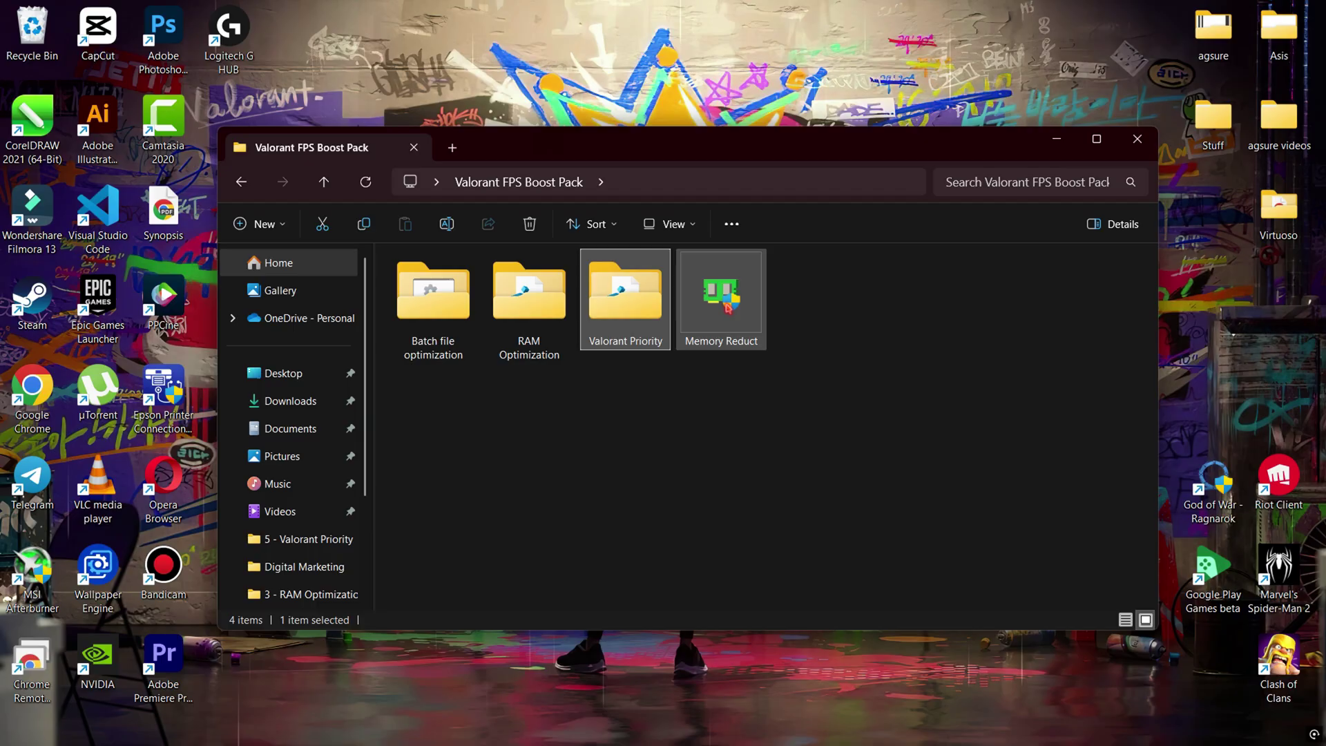
{"action": "double_click", "coordinate": [711, 294]}
{"action": "key", "text": "alt+y"}
{"action": "left_click", "coordinate": [756, 524]}
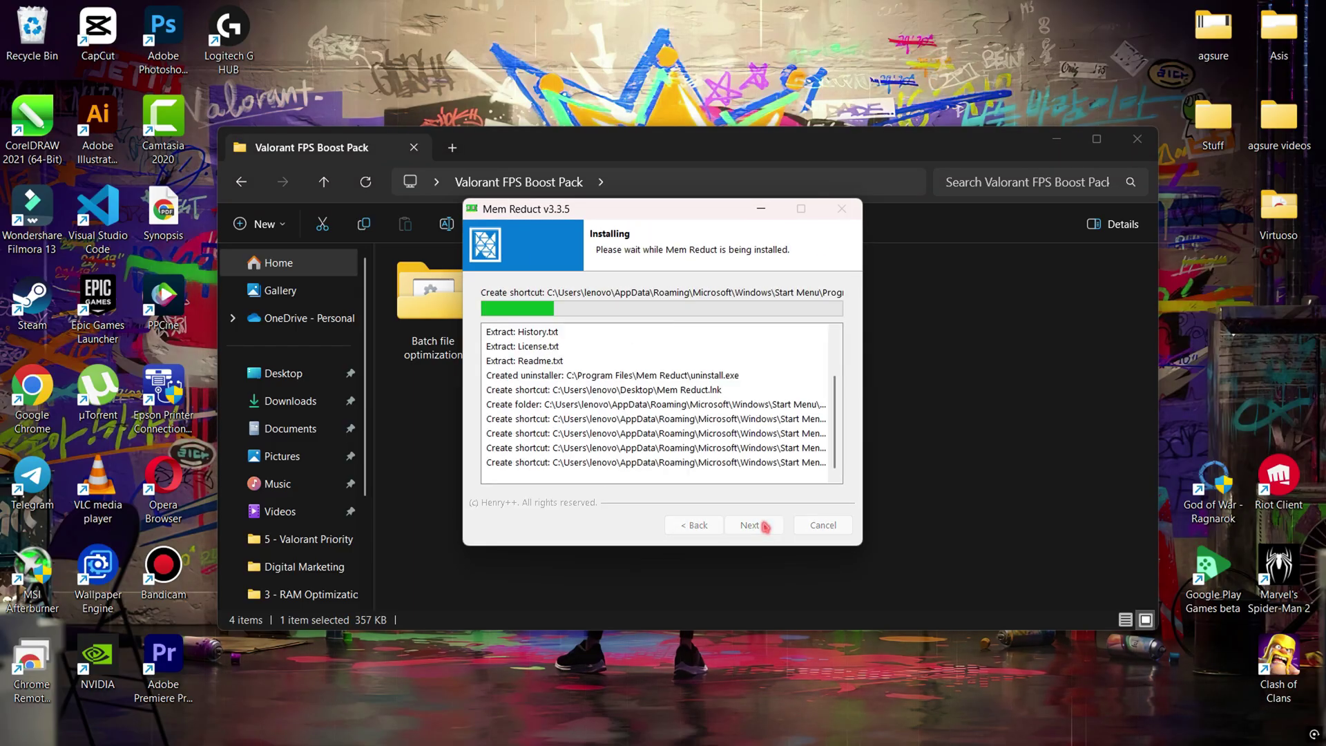
{"action": "left_click", "coordinate": [758, 521]}
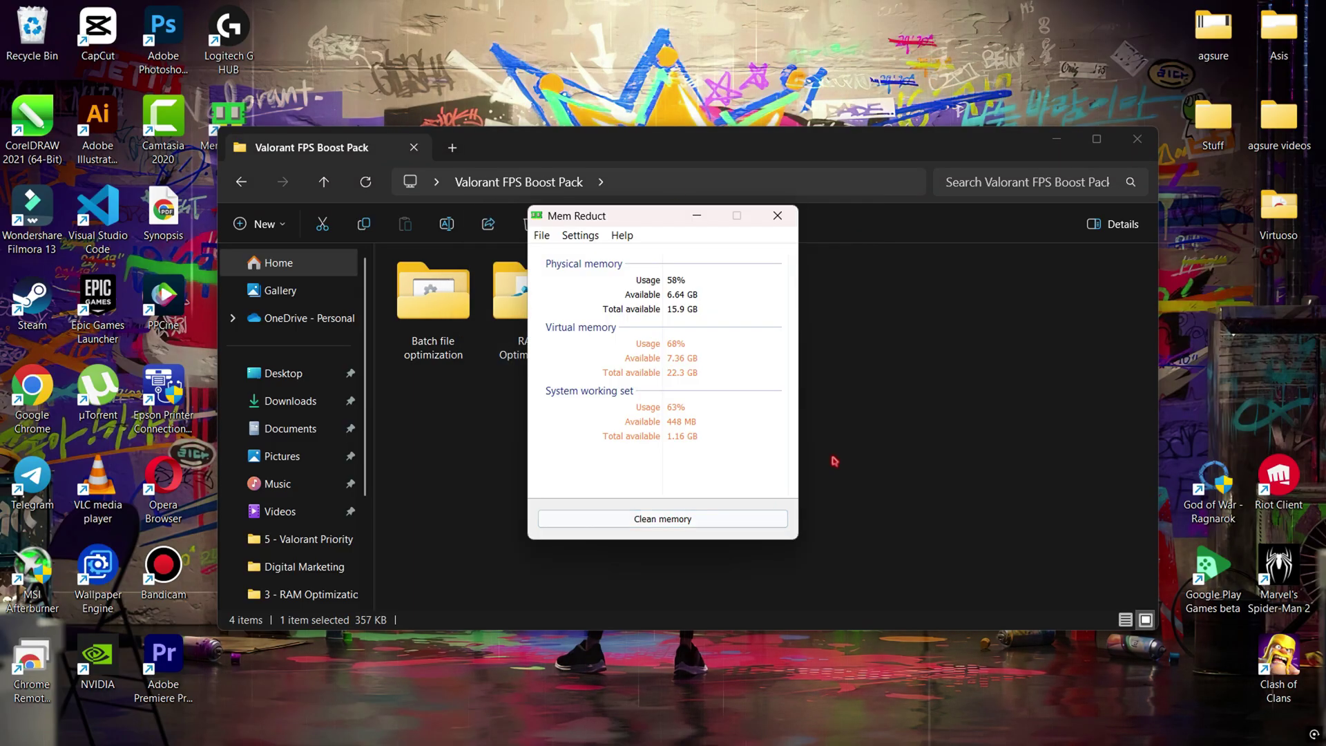
{"action": "left_click_drag", "start_coordinate": [651, 215], "coordinate": [895, 211]}
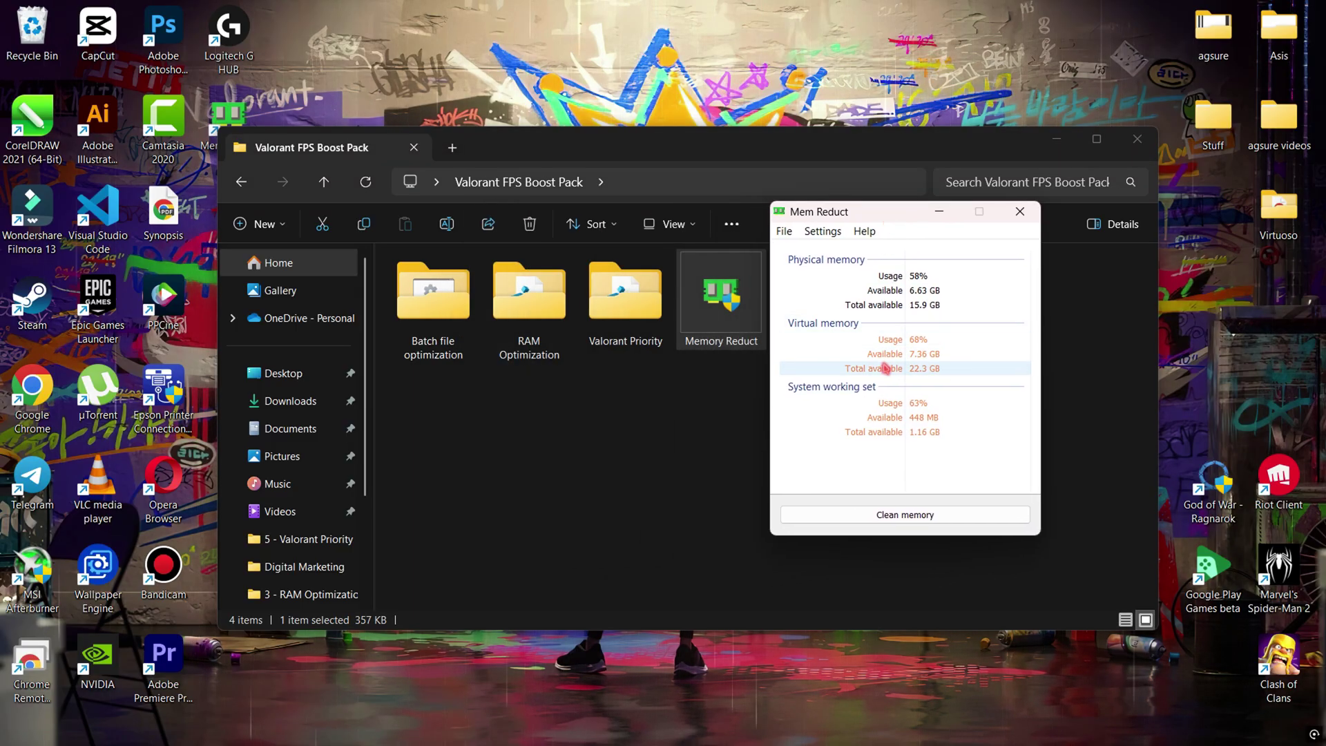
Step: Open Task Manager alongside and clean memory in Mem Reduct, confirming with Yes
{"action": "key", "text": "ctrl+shift+Escape"}
{"action": "scroll", "coordinate": [607, 414], "scroll_direction": "right", "scroll_amount": 3}
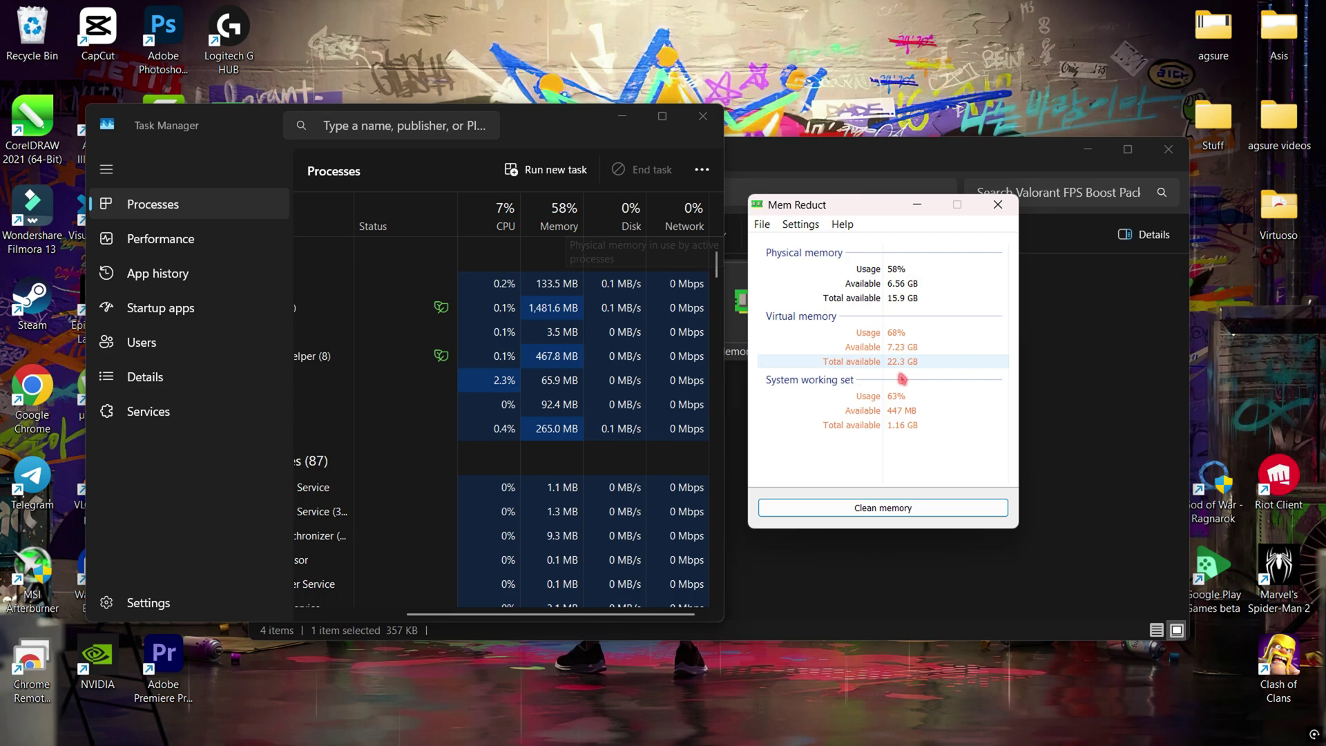
{"action": "left_click", "coordinate": [886, 508]}
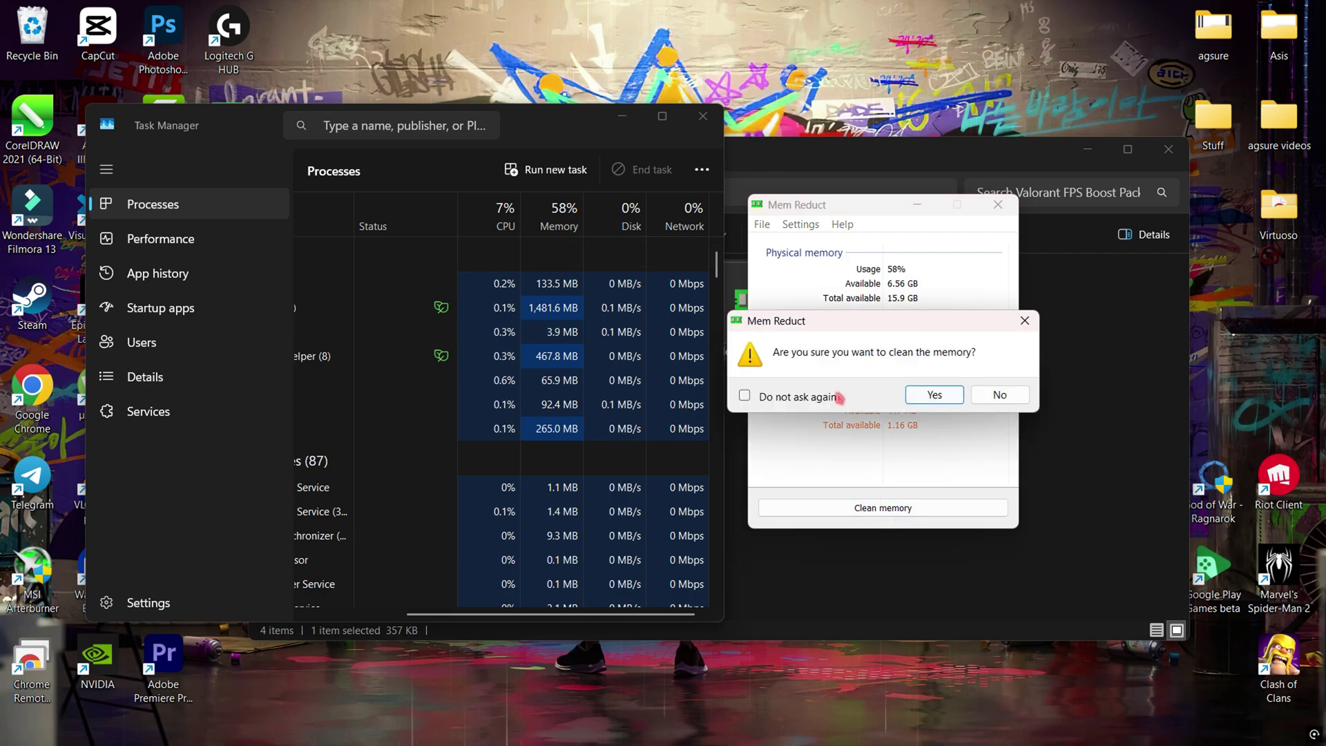
{"action": "left_click", "coordinate": [933, 397]}
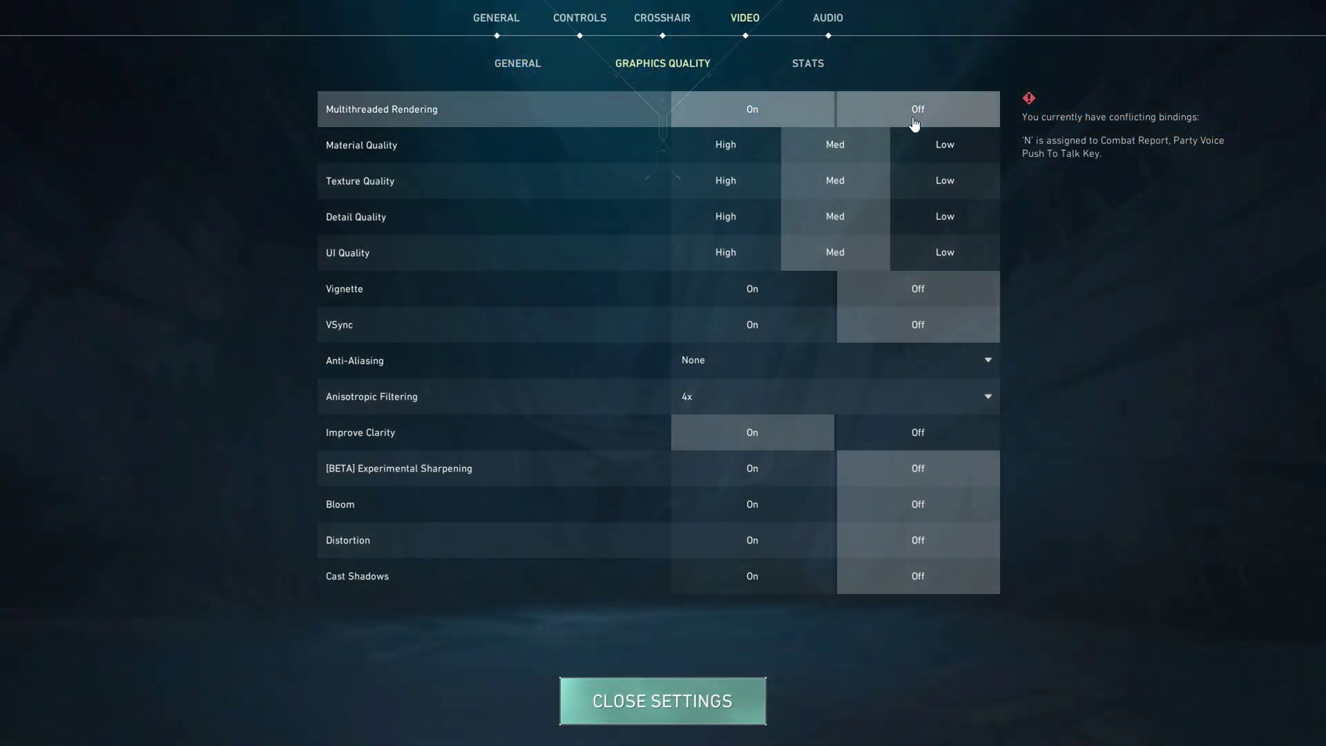
Step: Set Material, Texture and Detail Quality to Low in Valorant's graphics settings
{"action": "left_click", "coordinate": [954, 147]}
{"action": "left_click", "coordinate": [959, 182]}
{"action": "left_click", "coordinate": [962, 220]}
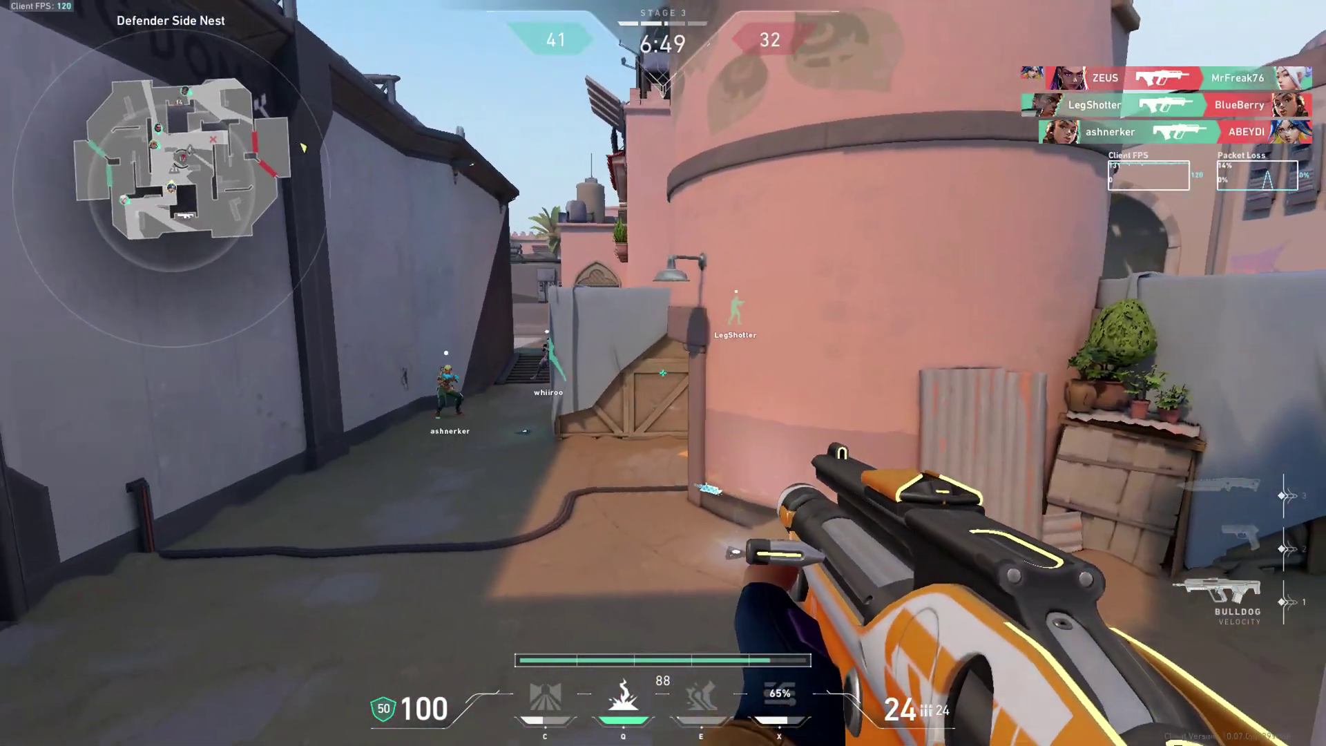
Step: Dash through the alley with Jett, shoot the enemy on the stairs, then check settings
{"action": "key", "text": "e"}
{"action": "key", "text": "e"}
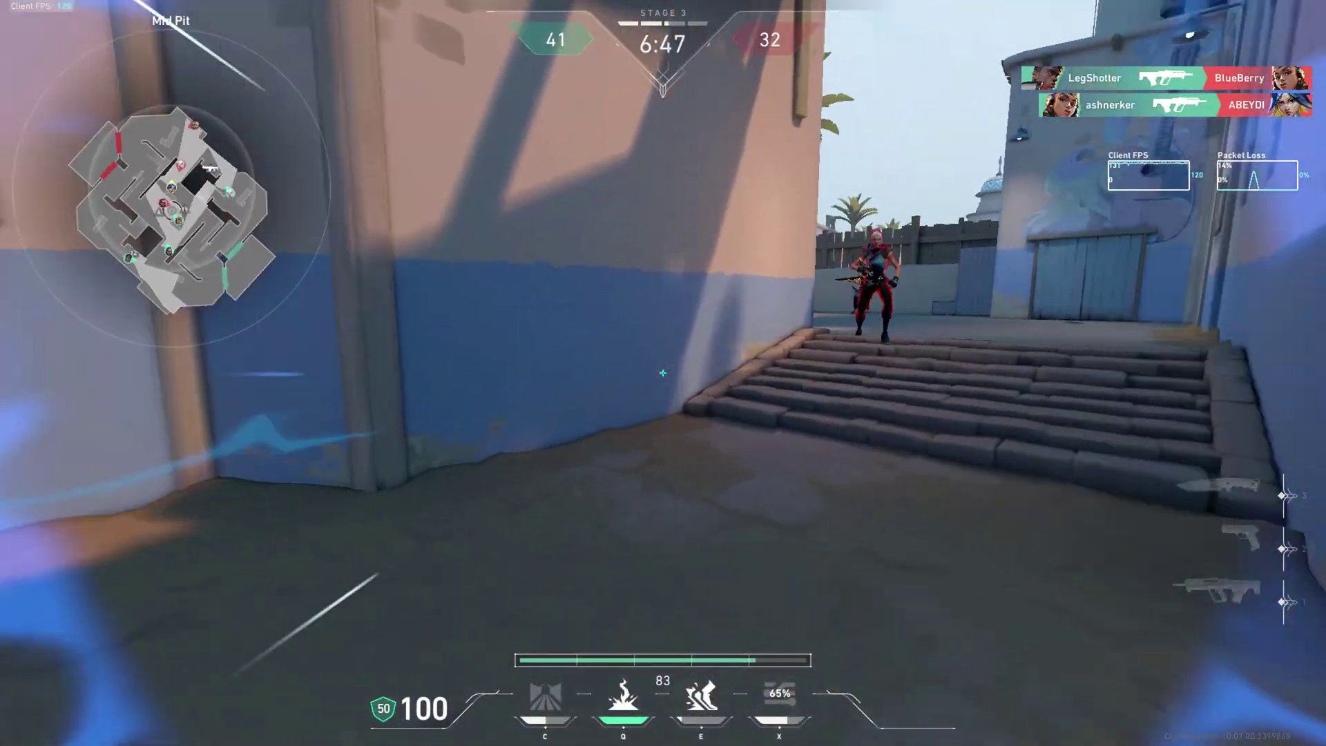
{"action": "key", "text": "e"}
{"action": "left_click", "coordinate": [663, 373]}
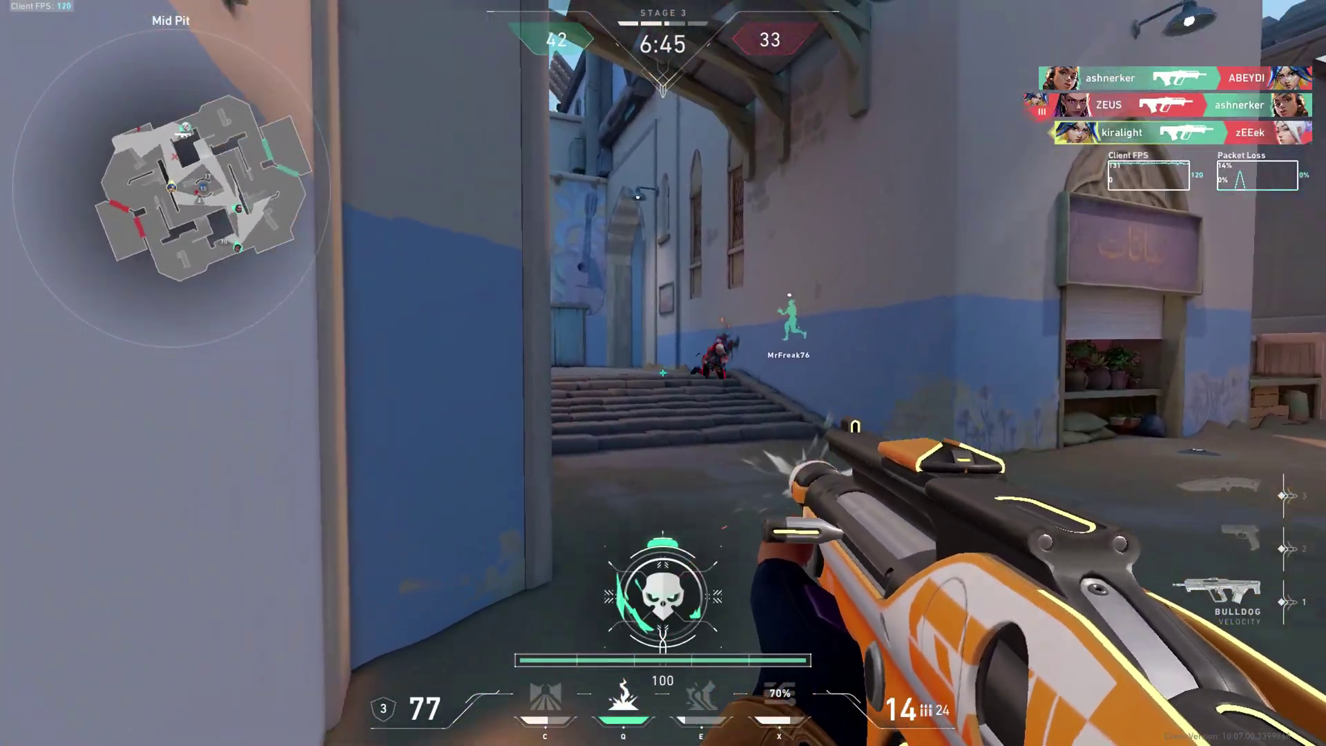
{"action": "key", "text": "Escape"}
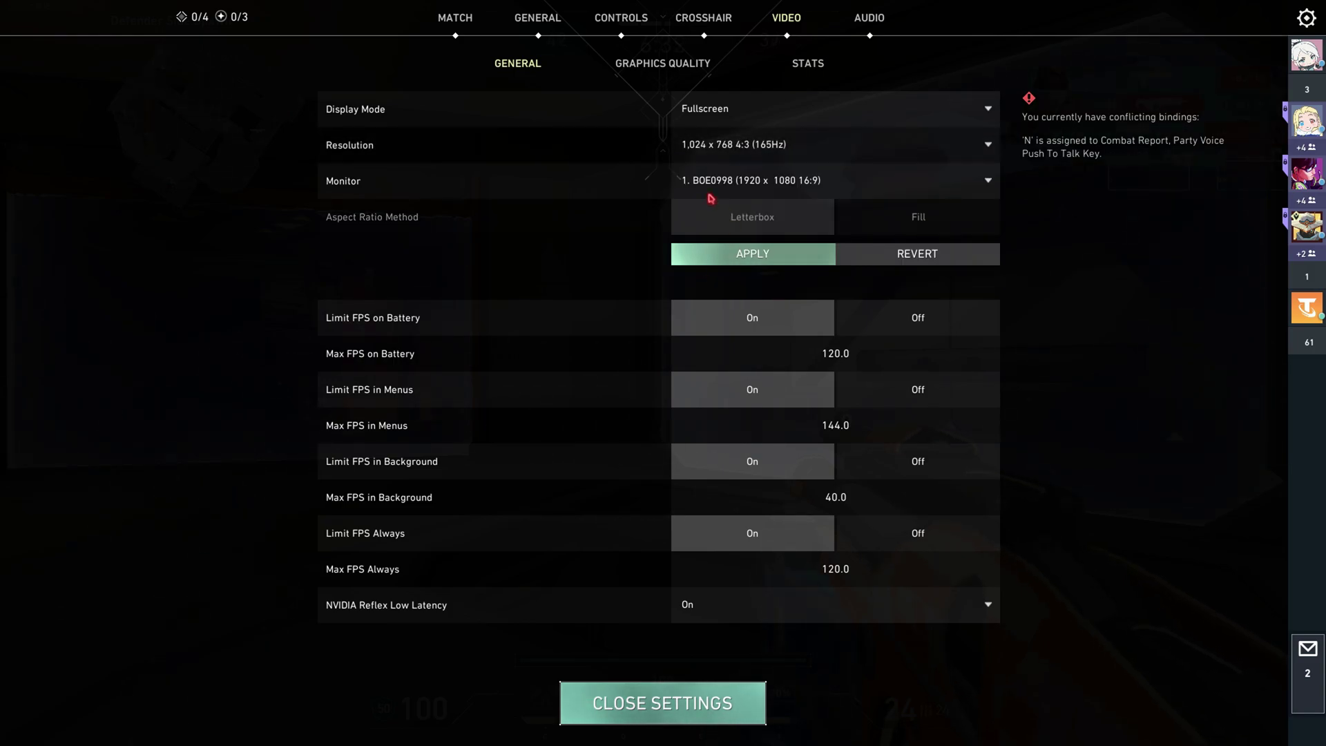
{"action": "key", "text": "Escape"}
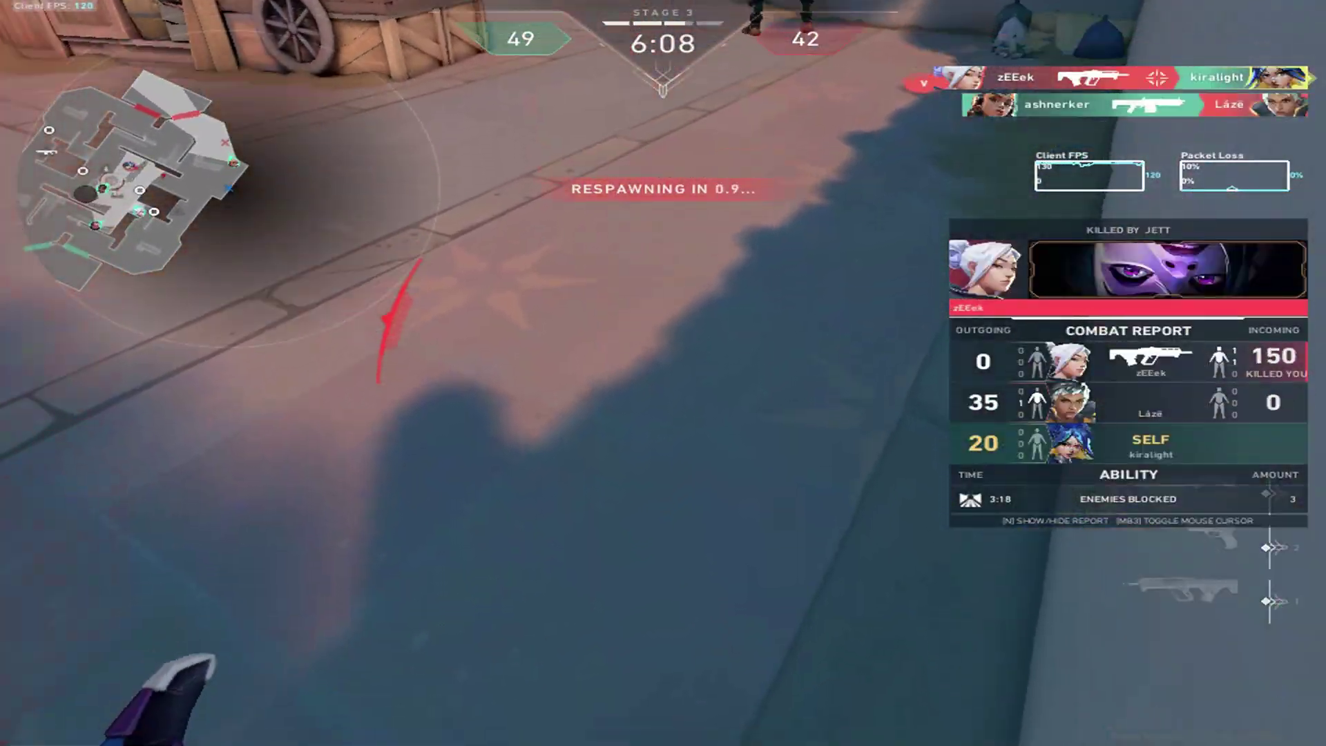
Step: Swap back to the Bulldog, sprint with Neon, eliminate the enemy and pick up the Judge
{"action": "key", "text": "3"}
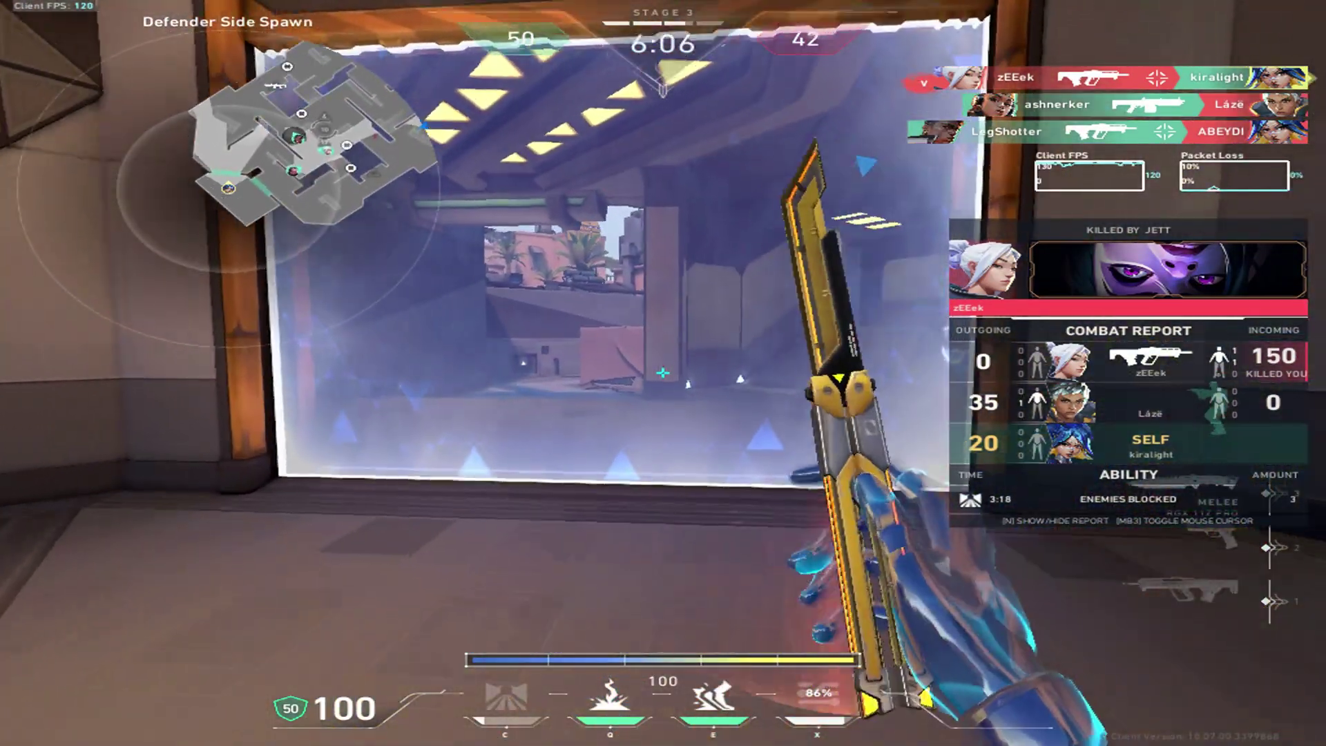
{"action": "key", "text": "1"}
{"action": "key", "text": "e"}
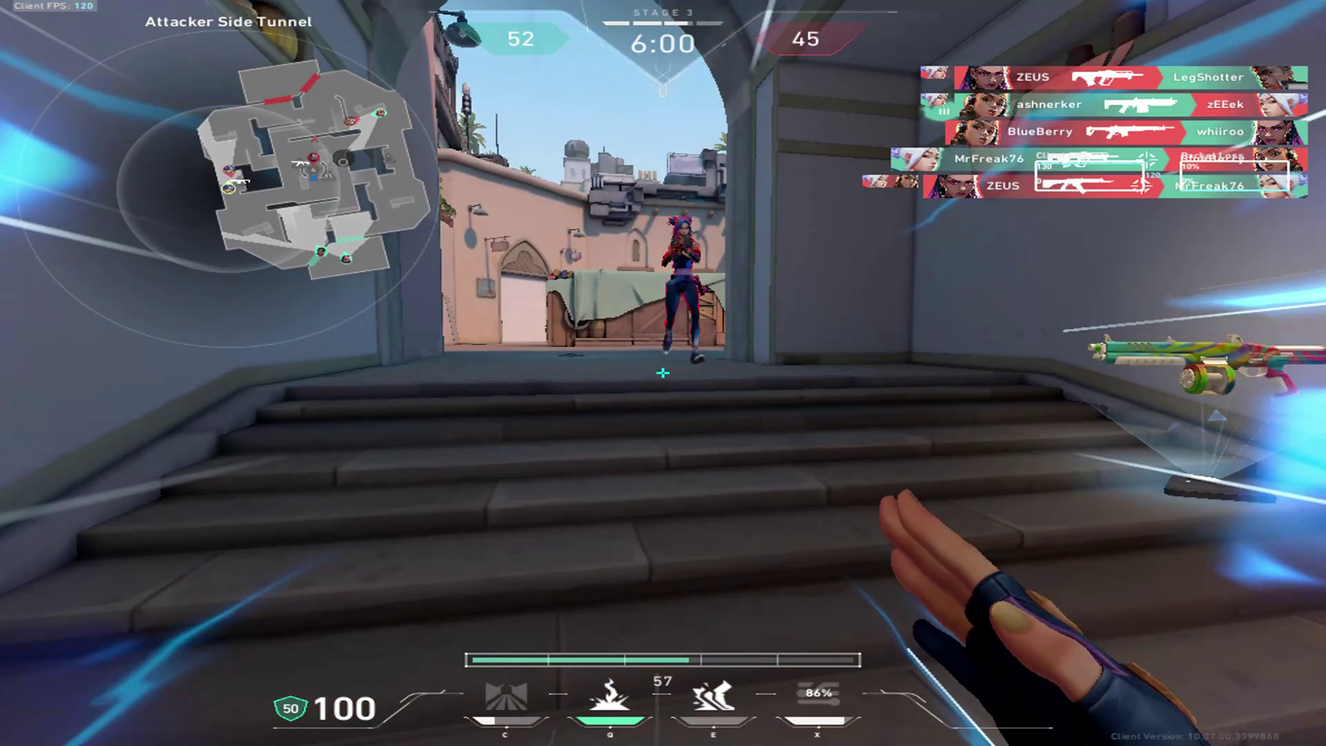
{"action": "left_click", "coordinate": [663, 372]}
{"action": "left_click", "coordinate": [663, 373]}
{"action": "left_click", "coordinate": [663, 373]}
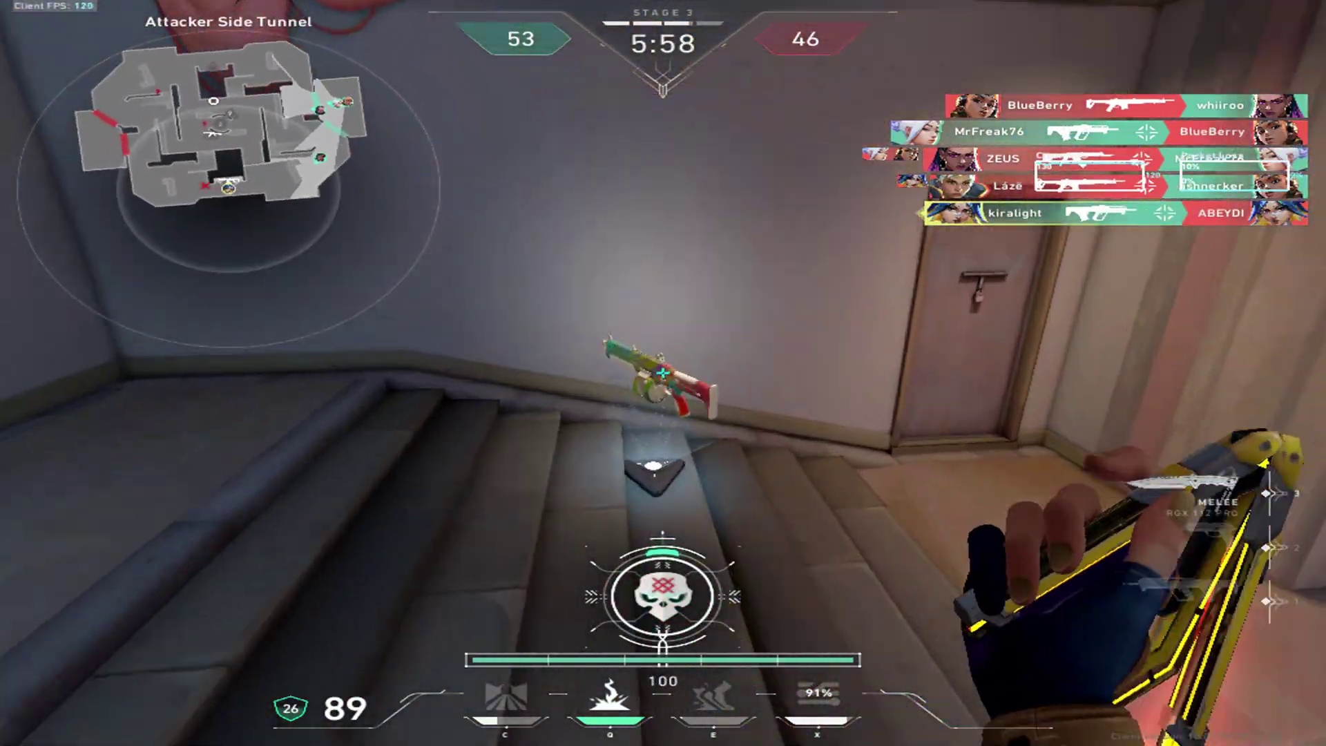
{"action": "key", "text": "f"}
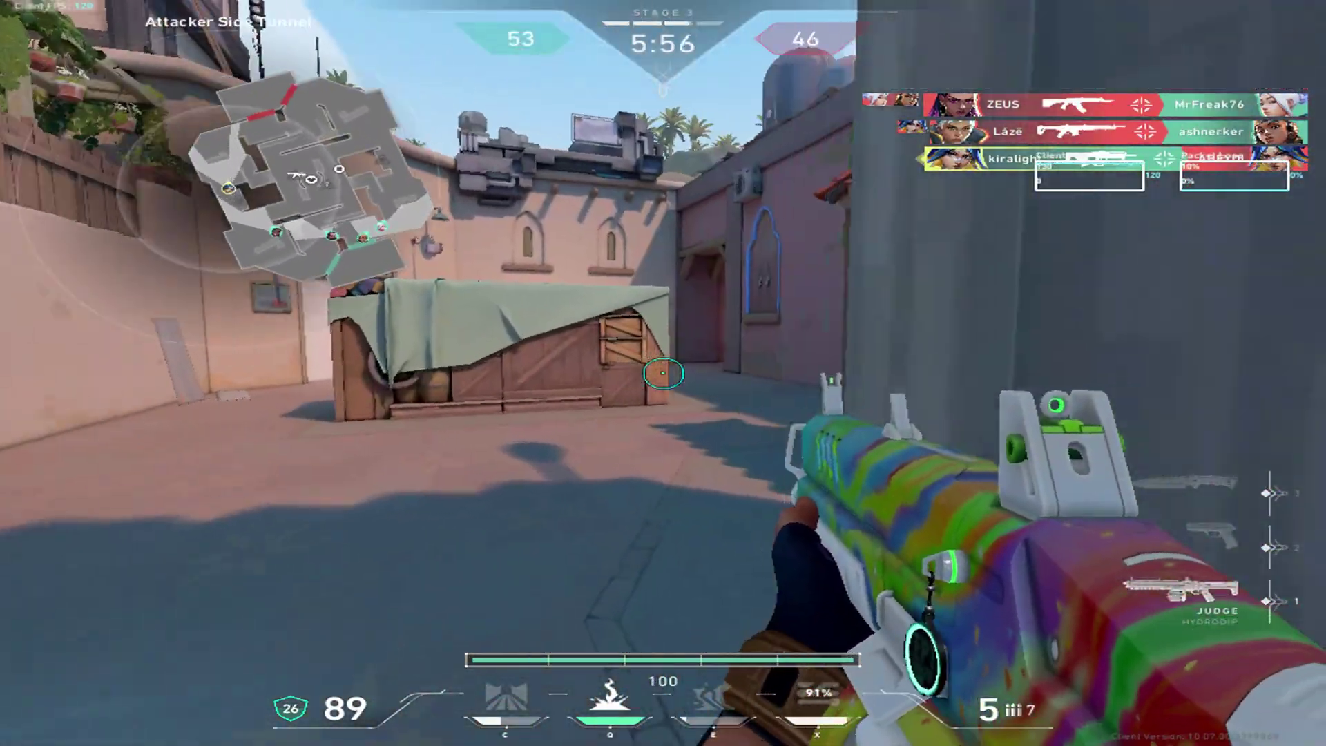